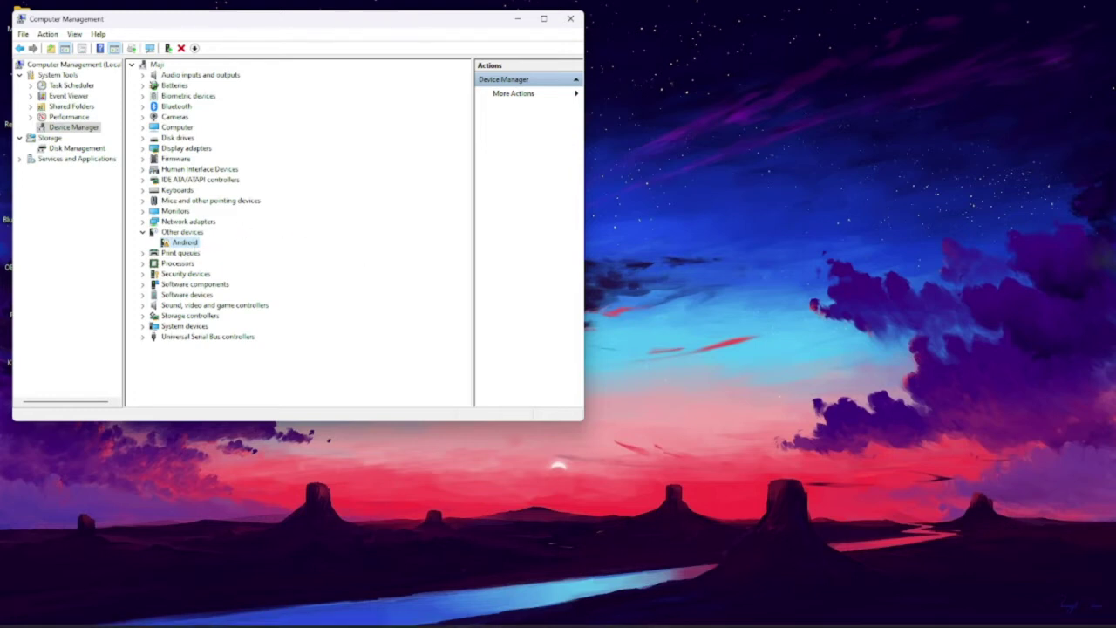
Download the Google USB Driver ZIP file from the Android developers page in Firefox, accepting the licence terms.
mouse_move(664, 616)
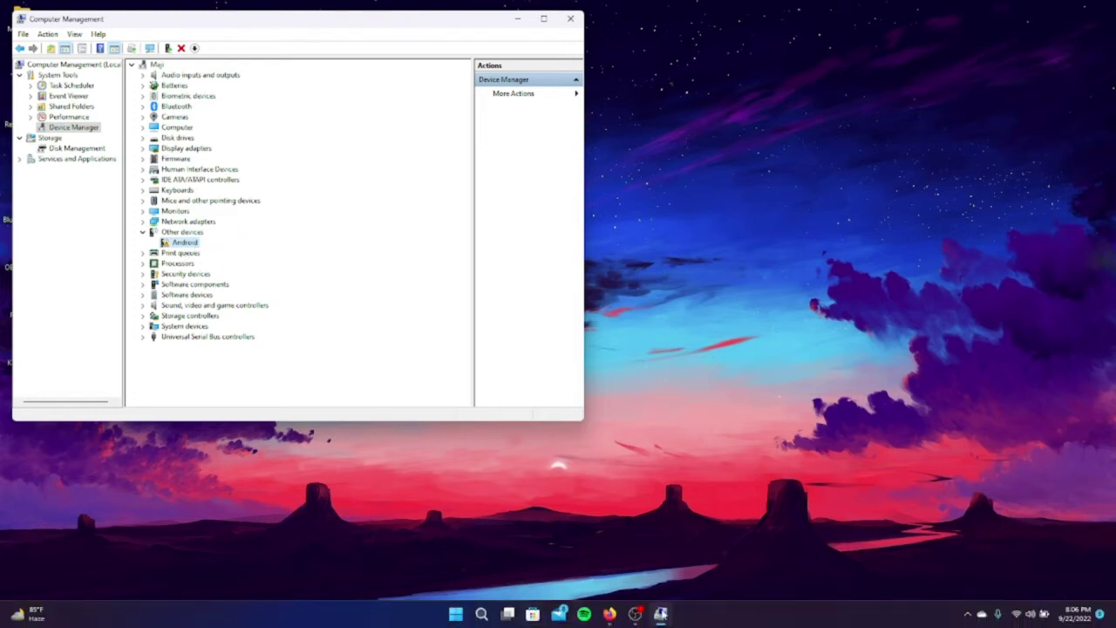
left_click(609, 614)
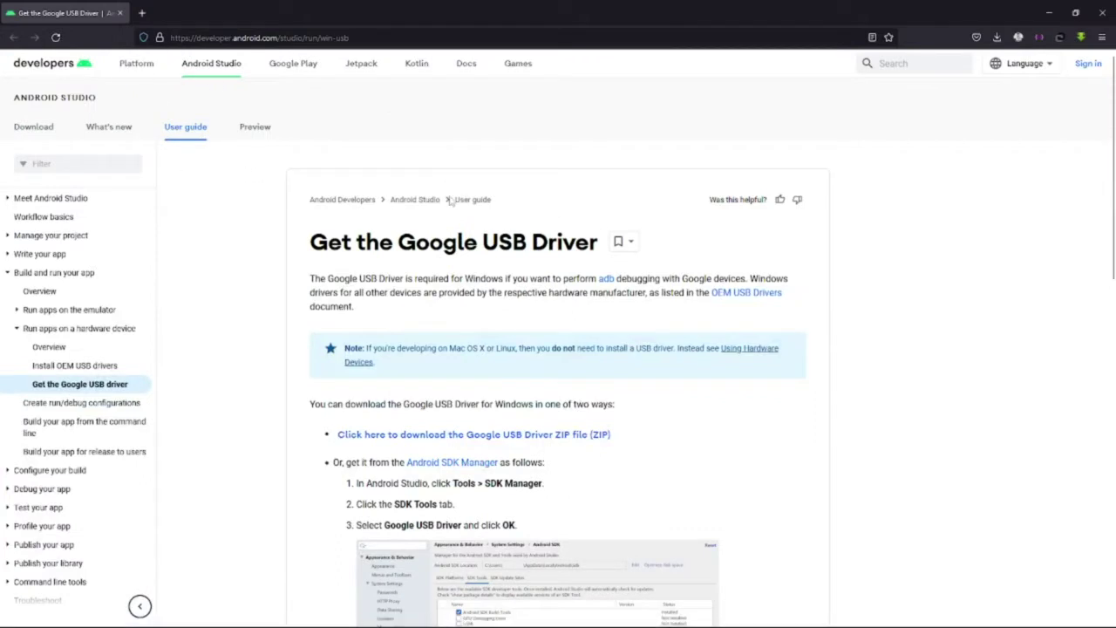
scroll(452, 209, "down", 2)
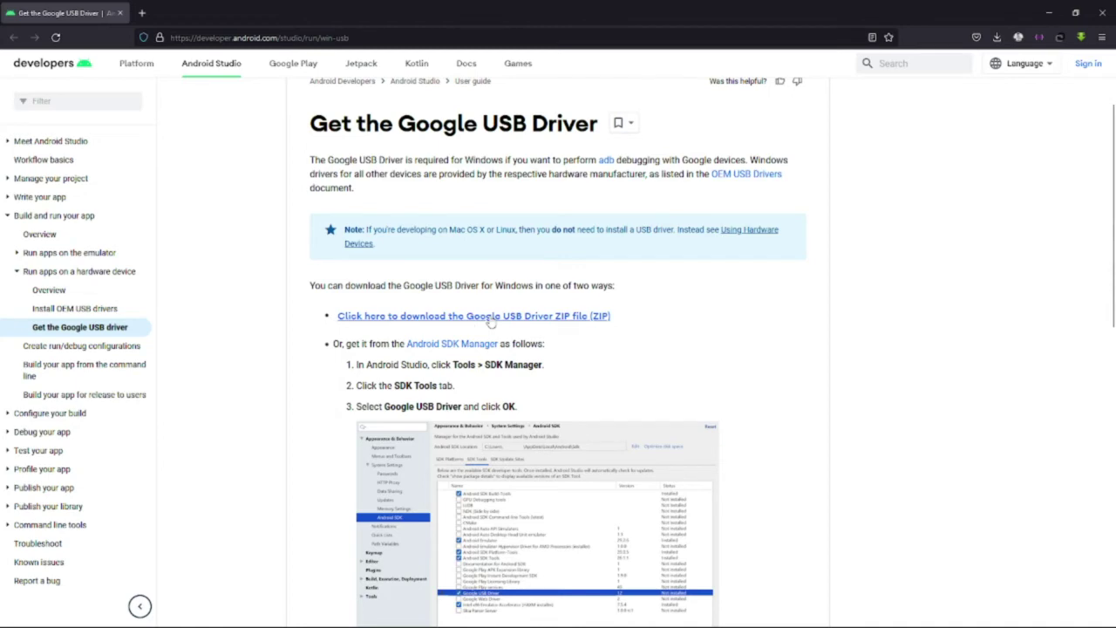
left_click(491, 320)
scroll(492, 307, "down", 10)
scroll(492, 306, "down", 6)
left_click(139, 512)
left_click(190, 545)
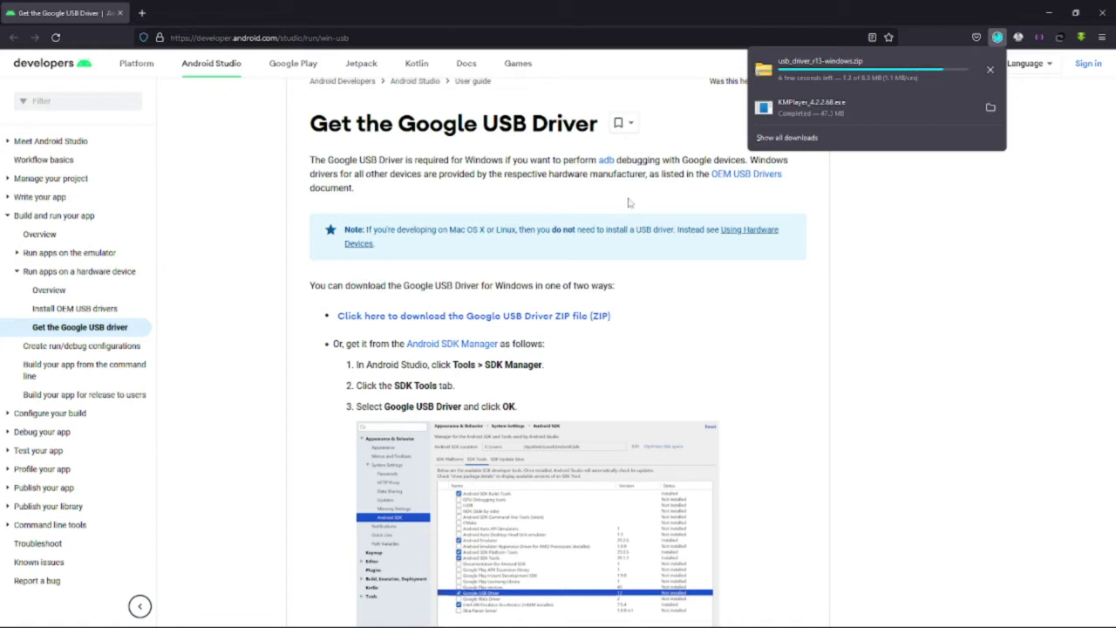
left_click(1061, 14)
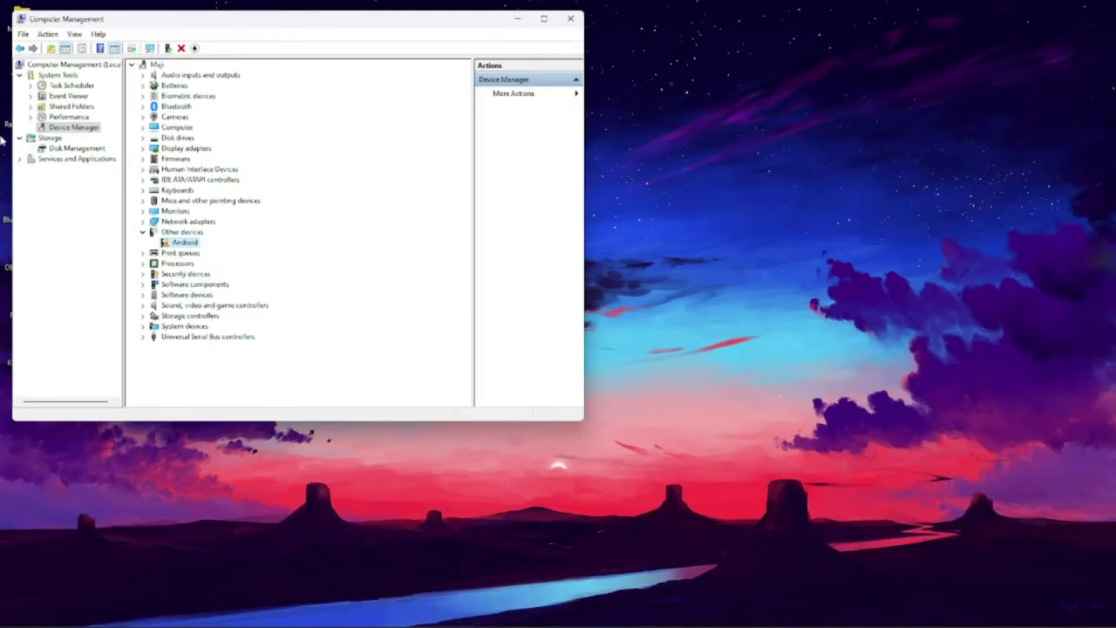
Close Computer Management and open the Downloads folder in File Explorer.
left_click(568, 19)
double_click(21, 65)
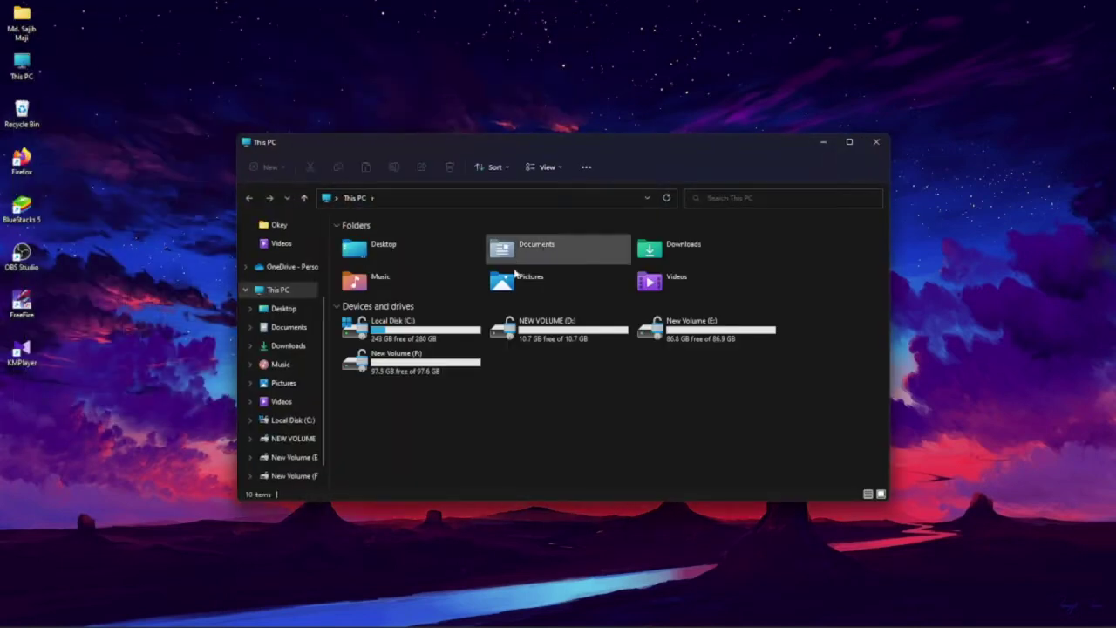
left_click(681, 251)
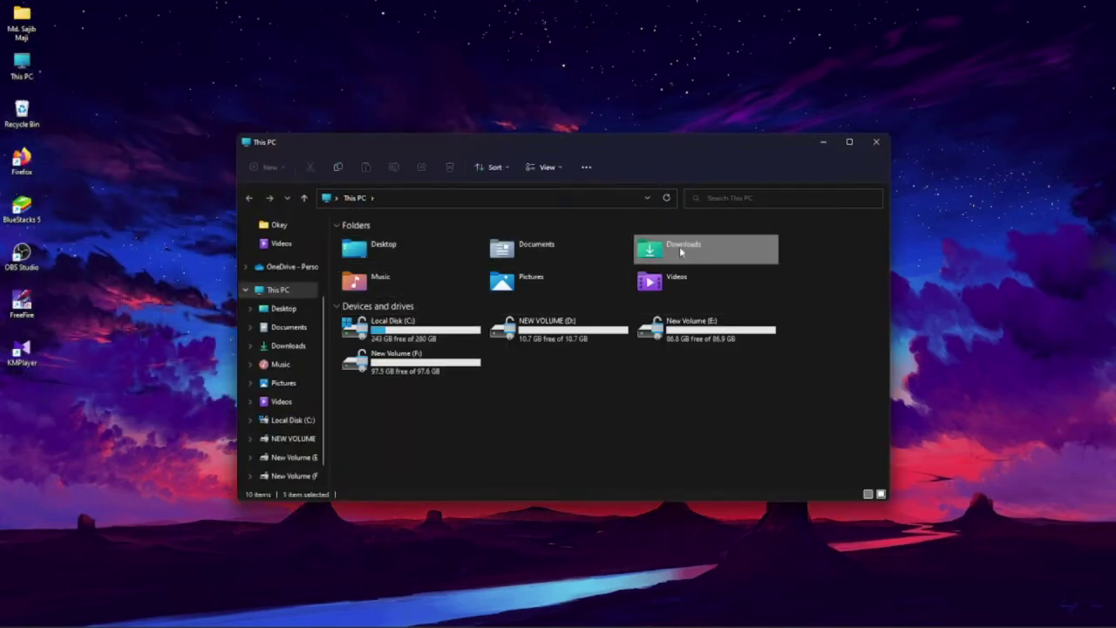
double_click(681, 251)
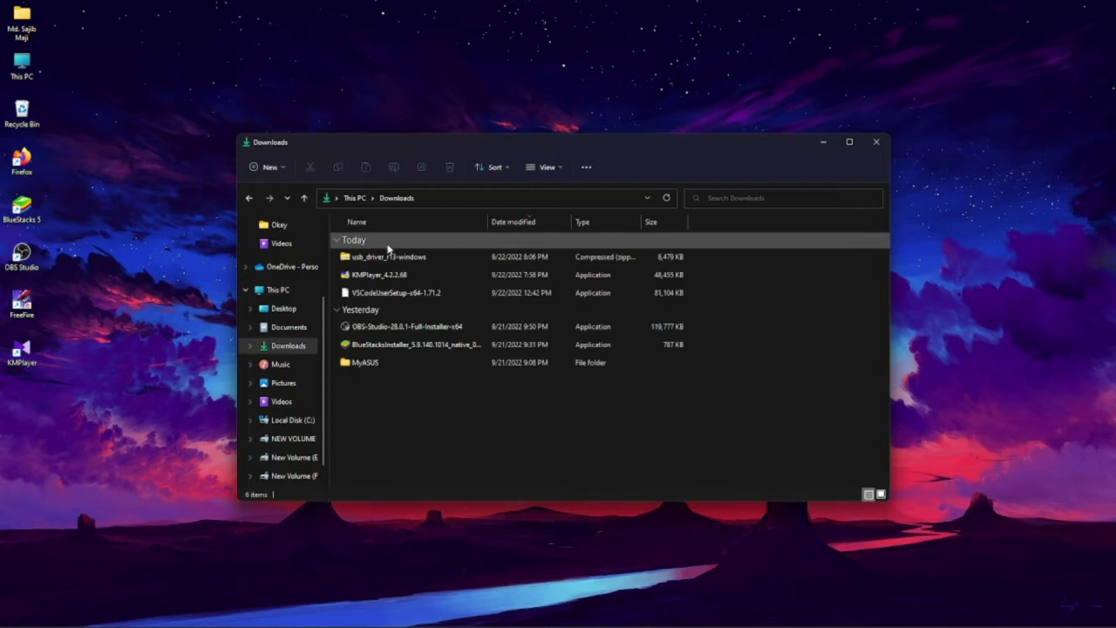
left_click(430, 259)
right_click(430, 259)
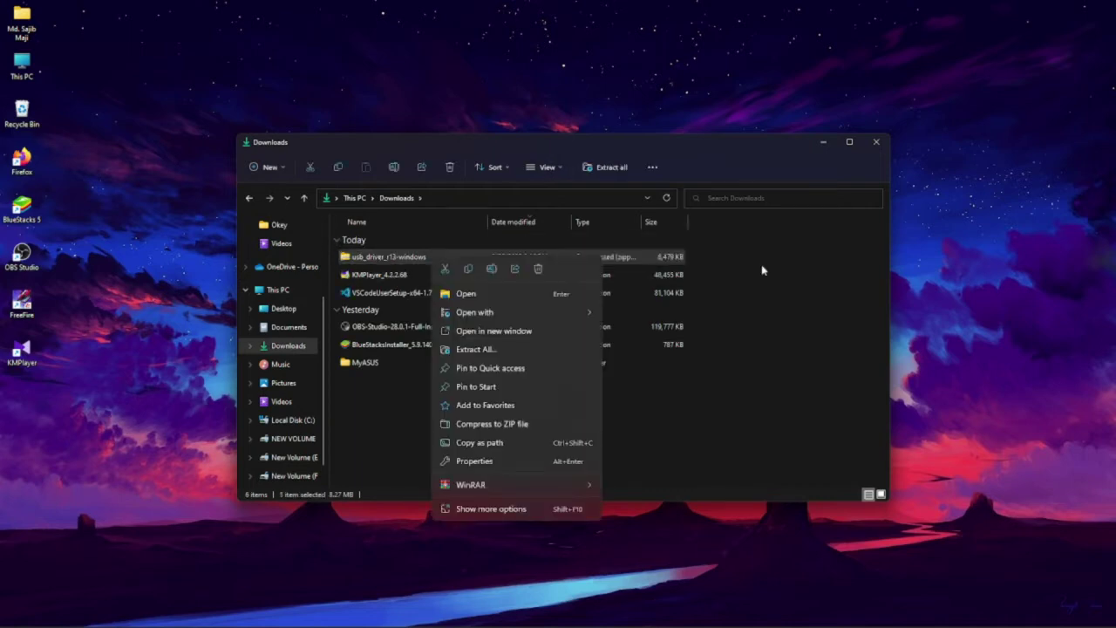
left_click(578, 275)
double_click(559, 262)
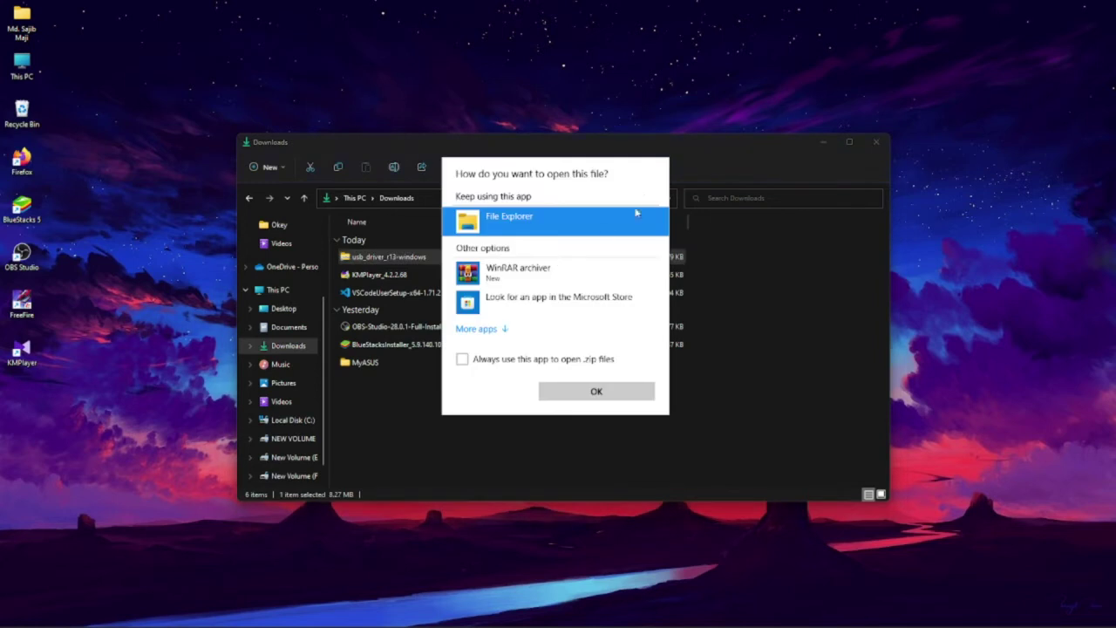
key("Escape")
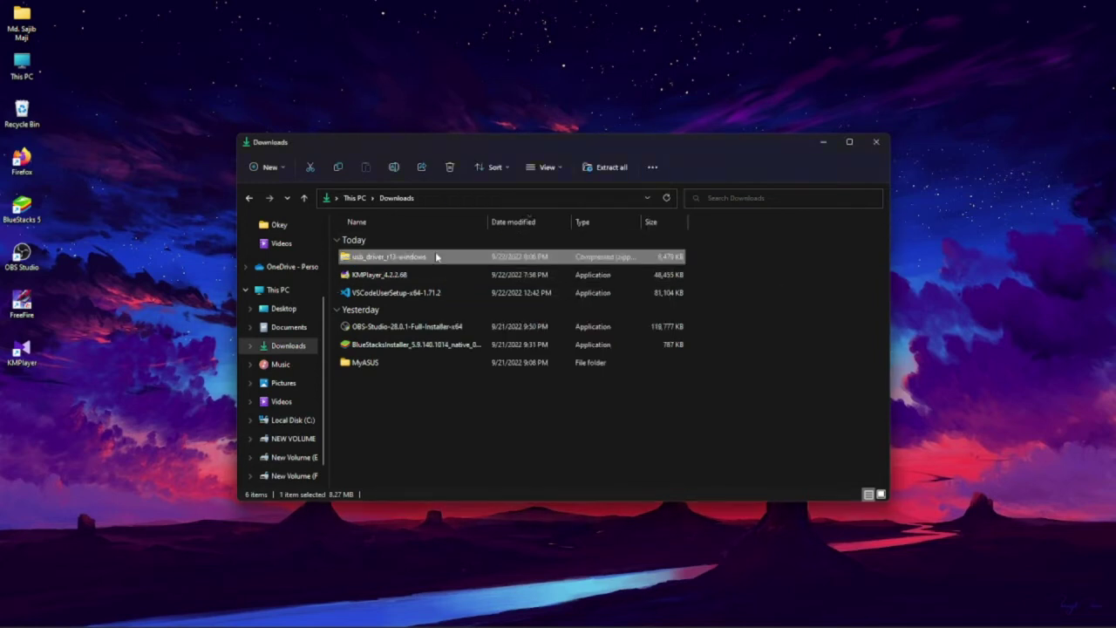
Extract the usb_driver_r13-windows archive with WinRAR into a folder of the same name in Downloads.
right_click(437, 259)
mouse_move(490, 490)
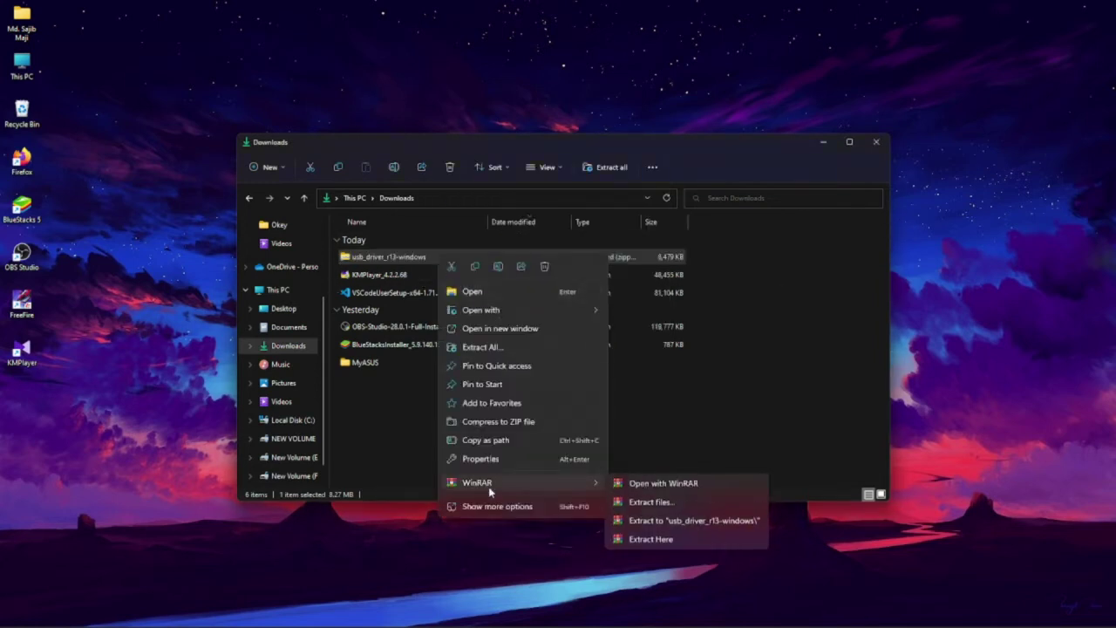
left_click(630, 503)
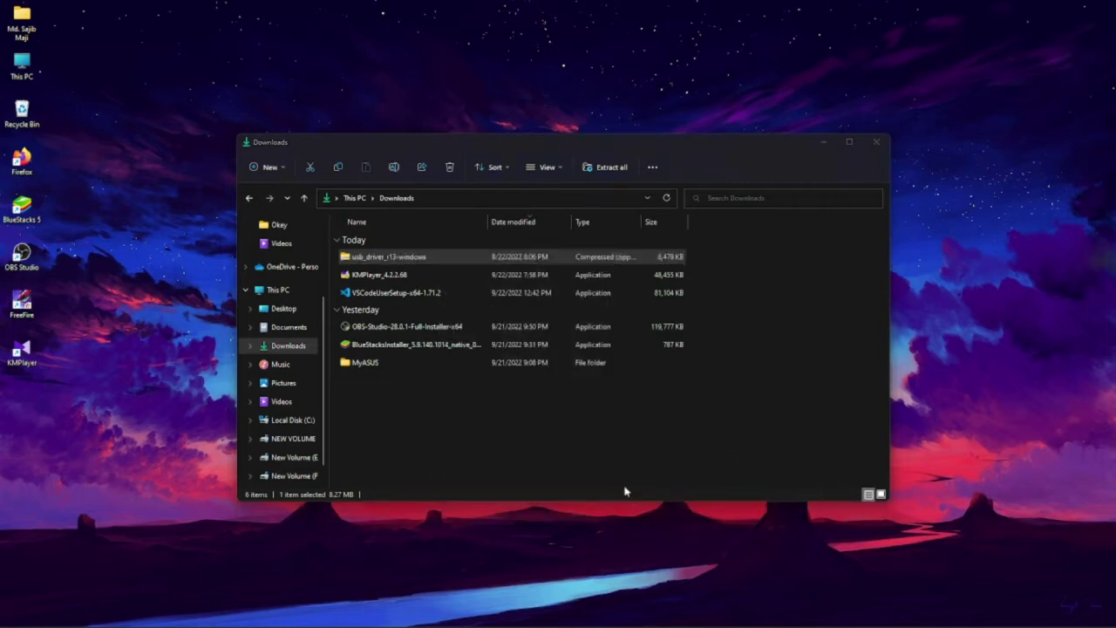
left_click(593, 440)
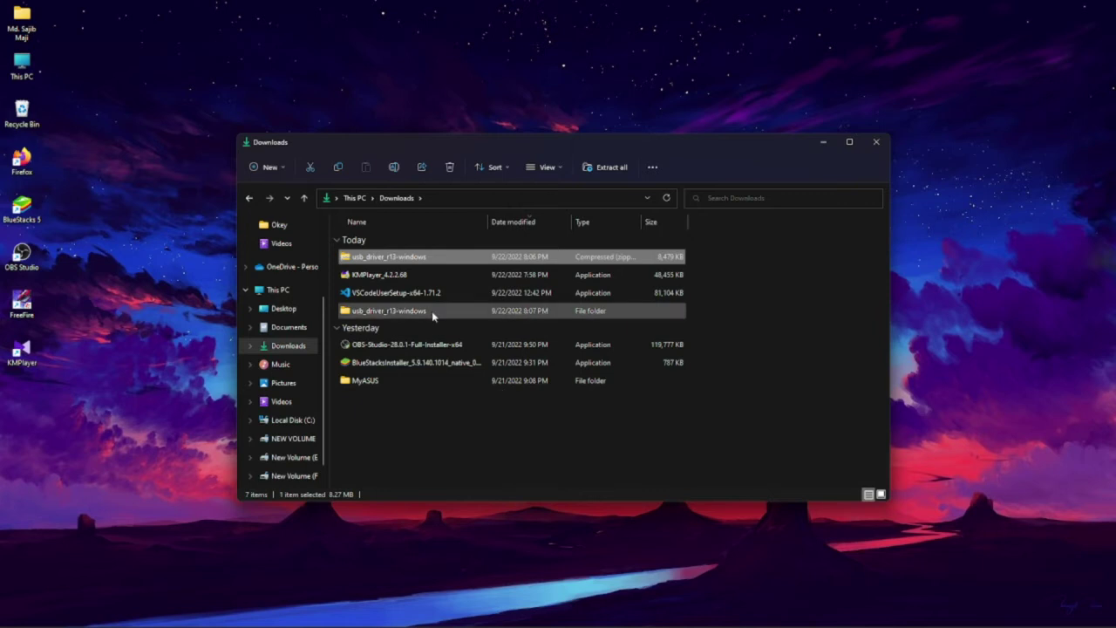
Examine the contents of the extracted usb_driver folder, including the android_winusb setup file, and close File Explorer.
double_click(432, 311)
double_click(366, 257)
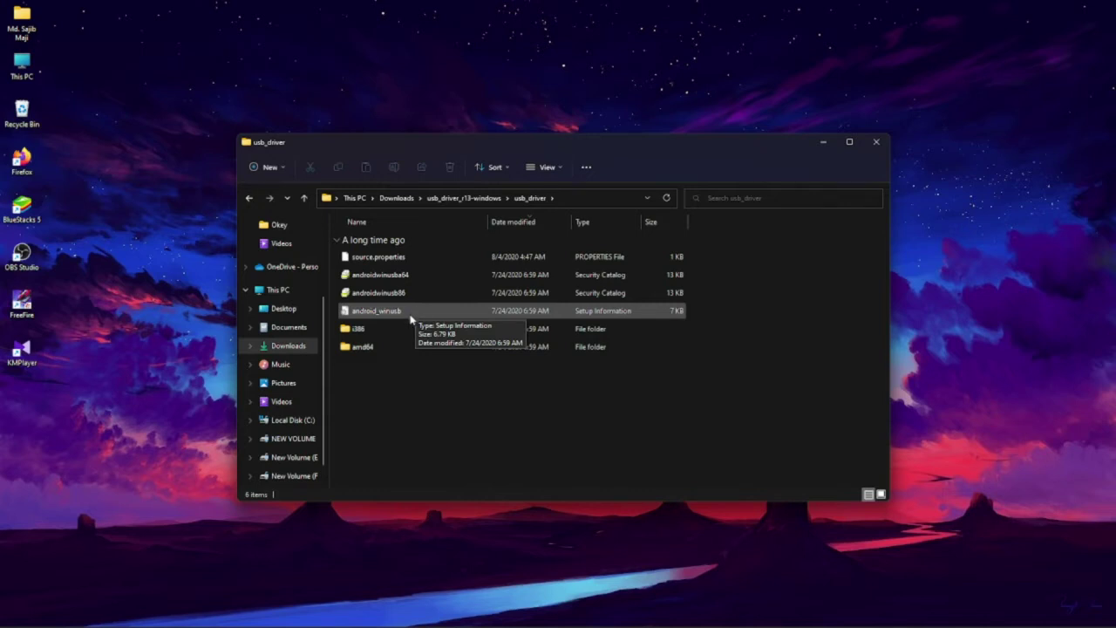
left_click(876, 141)
Open Computer Management for This PC, maximize it and show Device Manager.
right_click(16, 65)
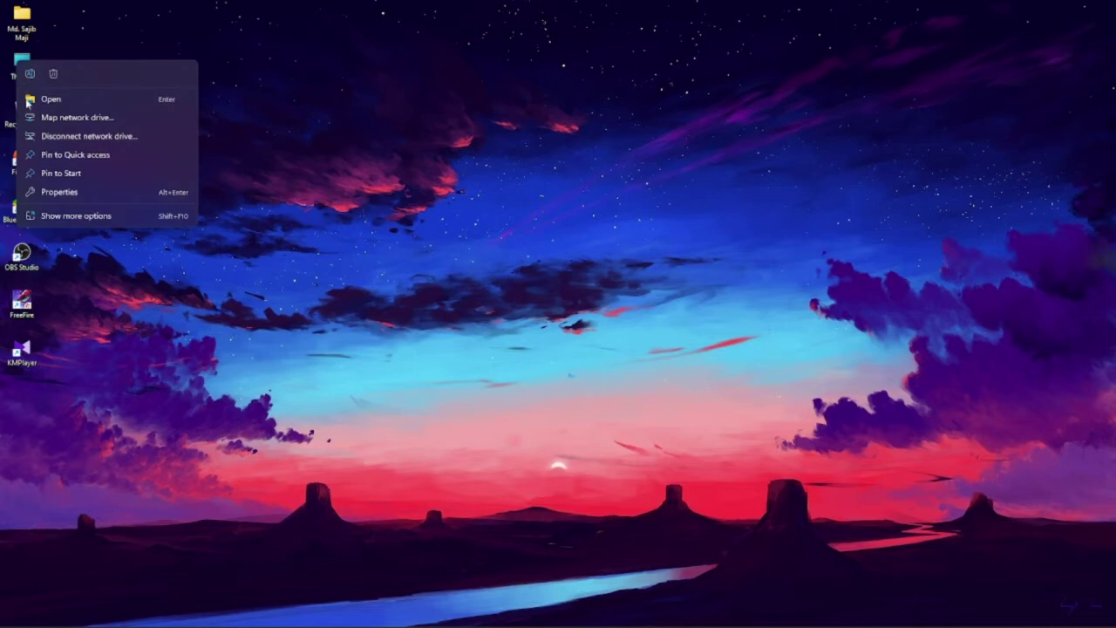
left_click(72, 216)
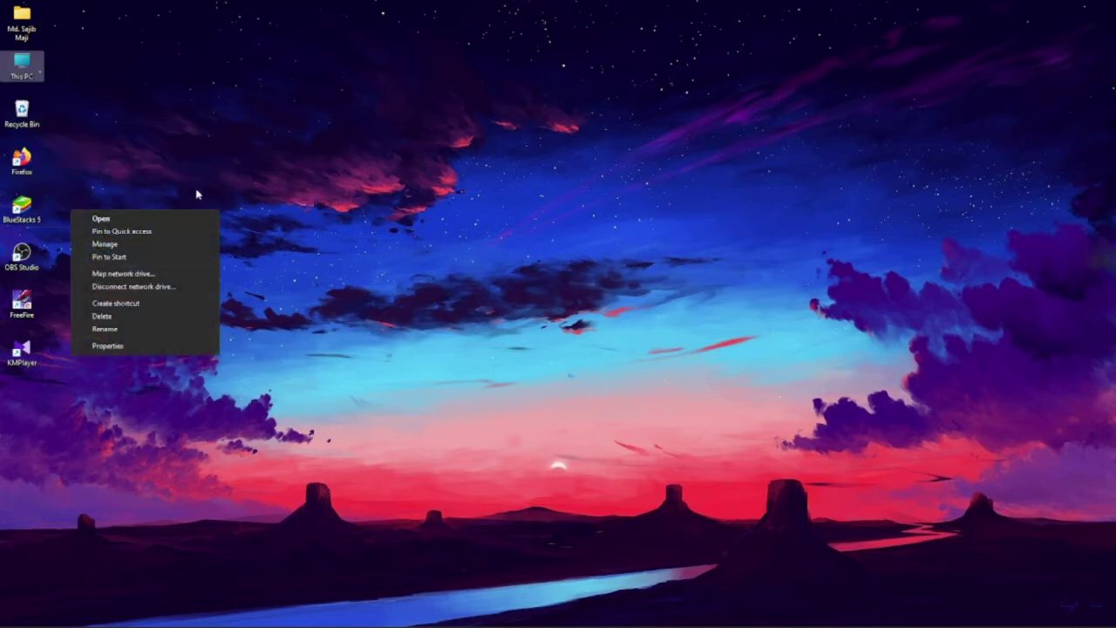
left_click(145, 244)
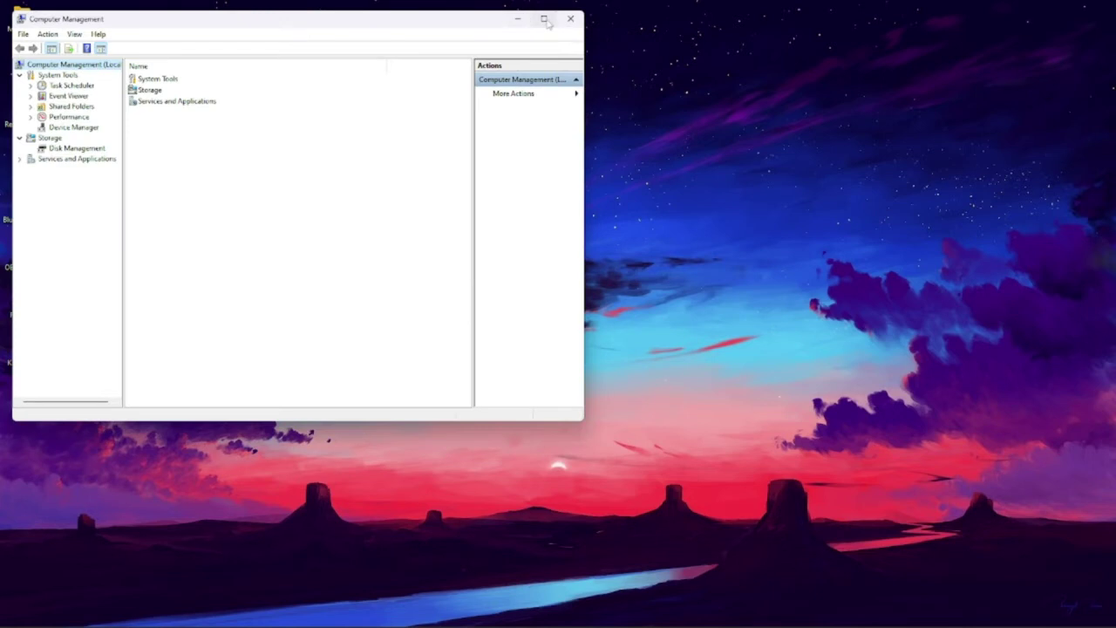
left_click(544, 19)
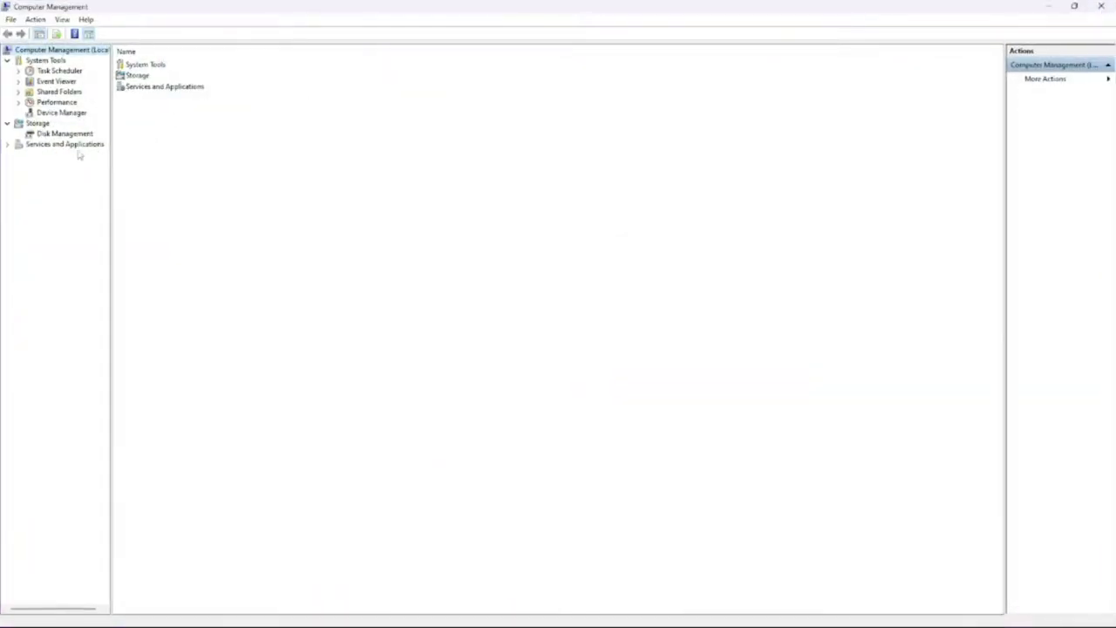
left_click(75, 115)
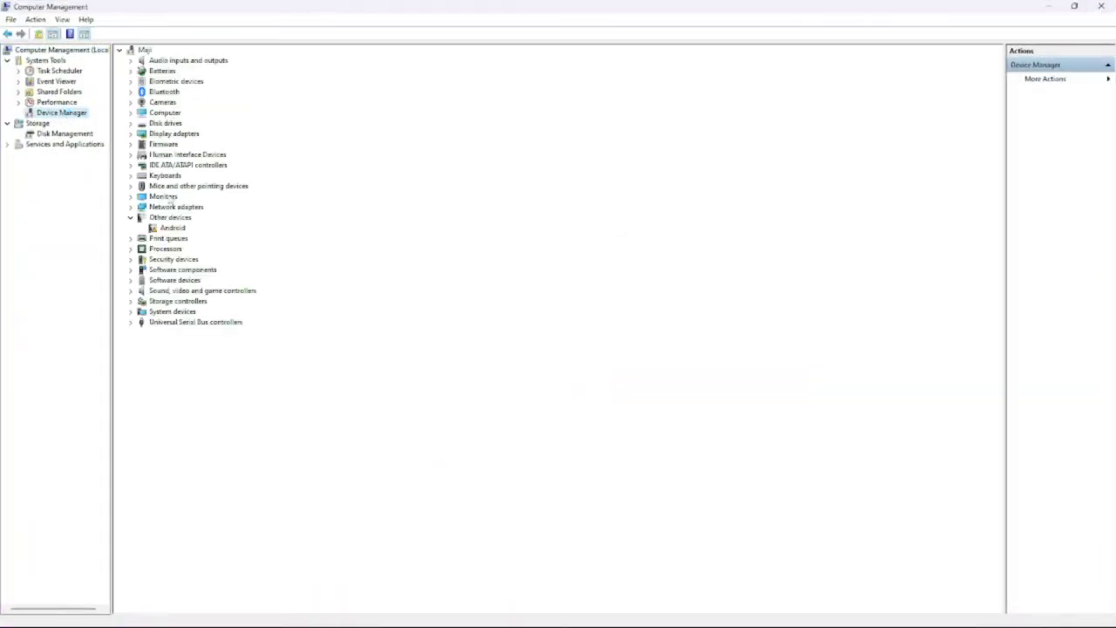
View the driver status in the properties of the Android device under Other devices, and close them.
right_click(173, 230)
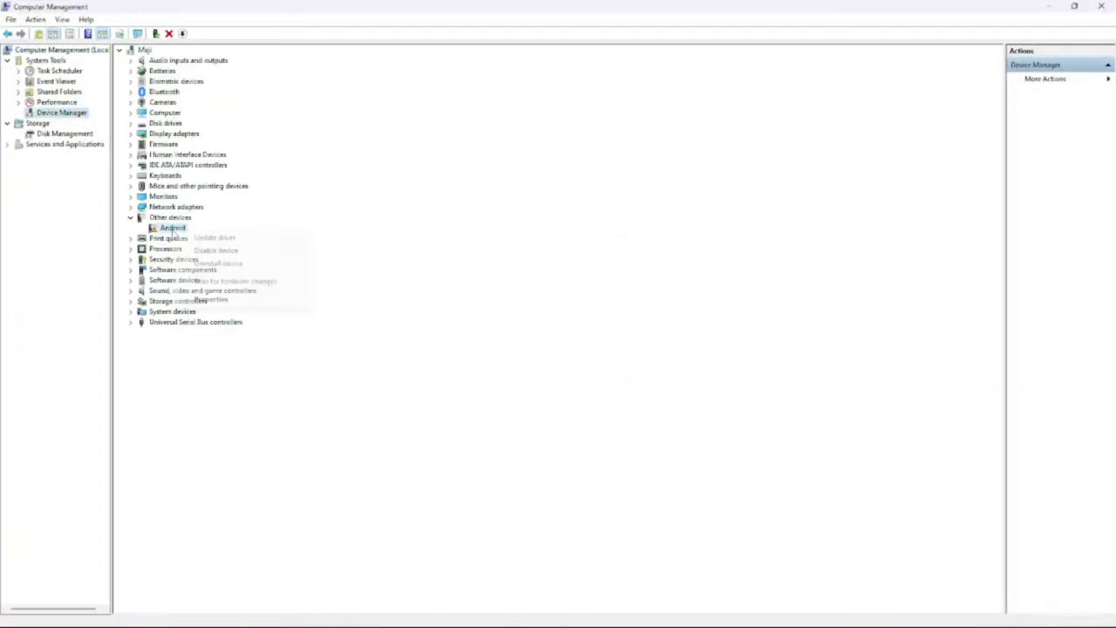
left_click(207, 300)
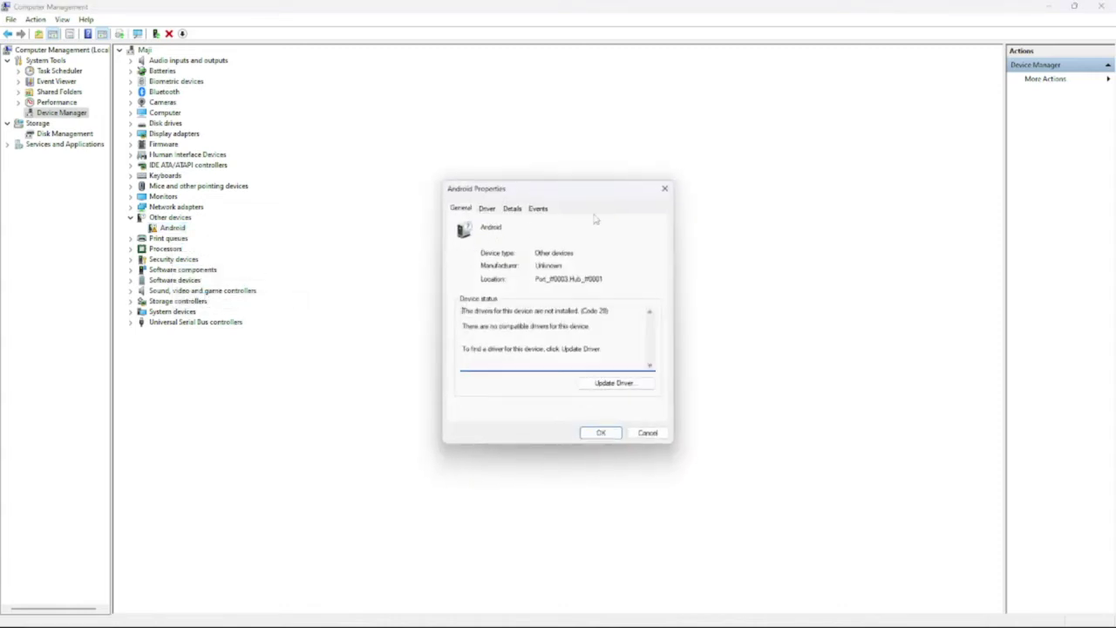
left_click(665, 190)
Start a manual driver update for the Android device, picking from the list of all devices and installing from disk.
right_click(174, 233)
left_click(197, 234)
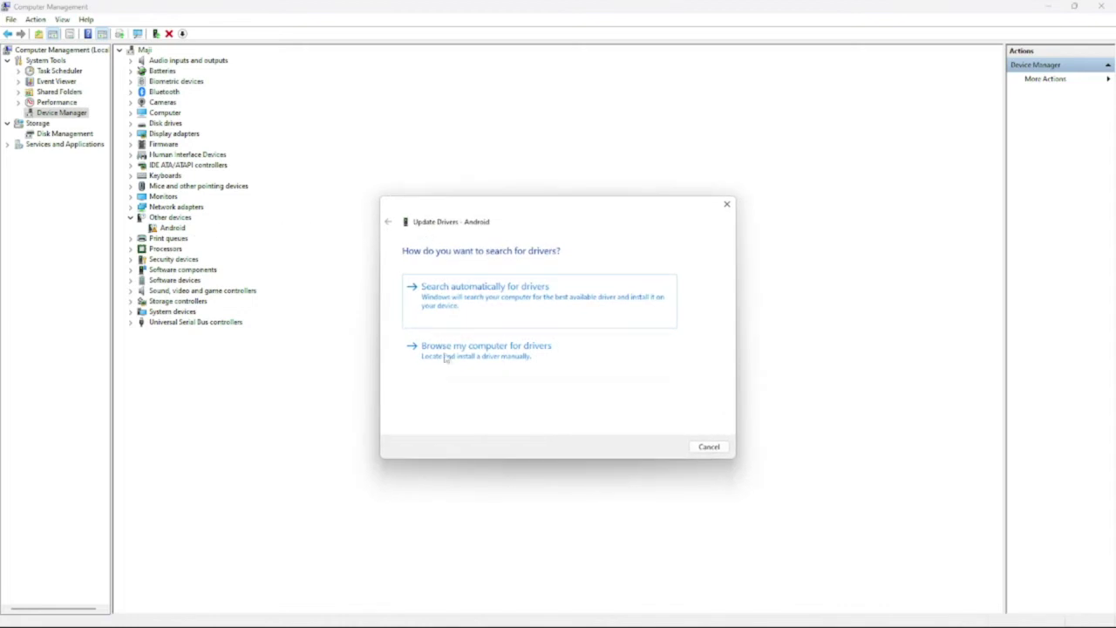
left_click(446, 356)
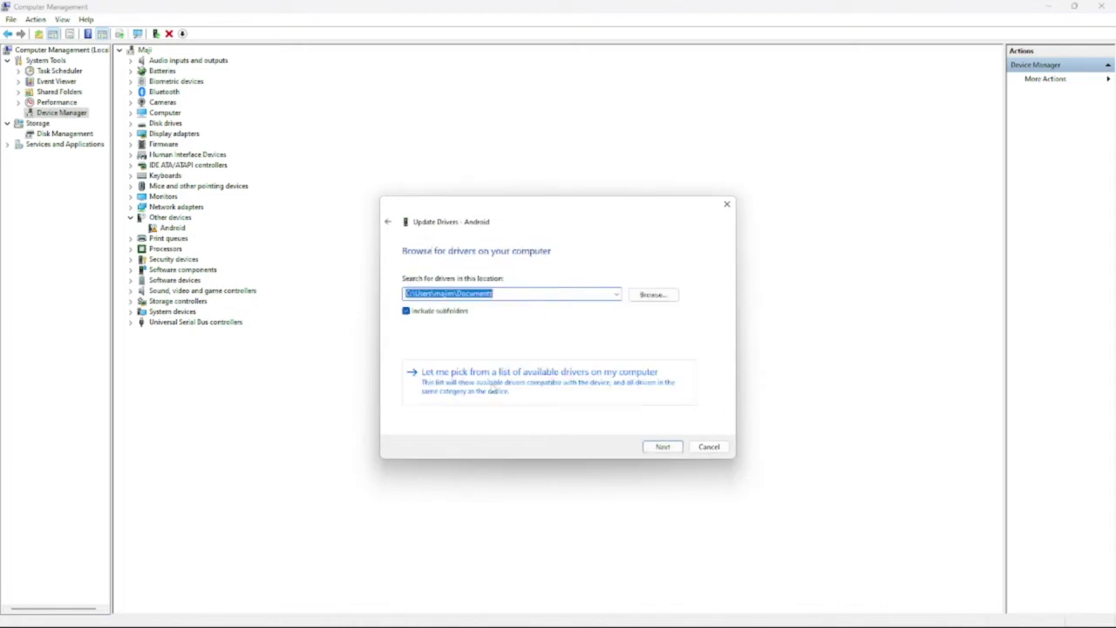
left_click(493, 387)
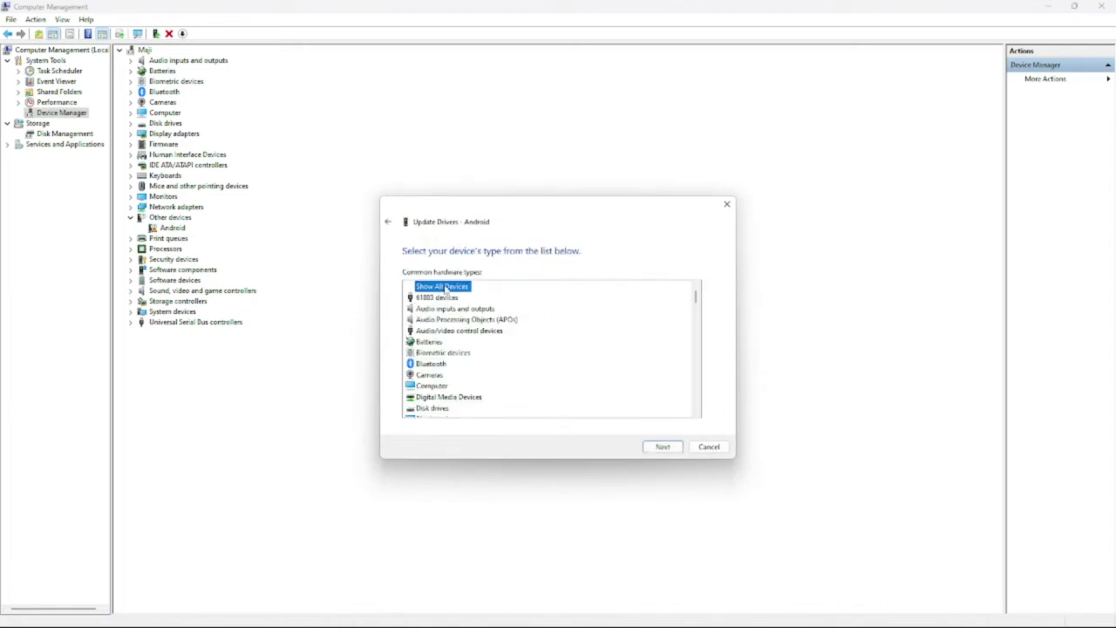
left_click(660, 448)
left_click(675, 405)
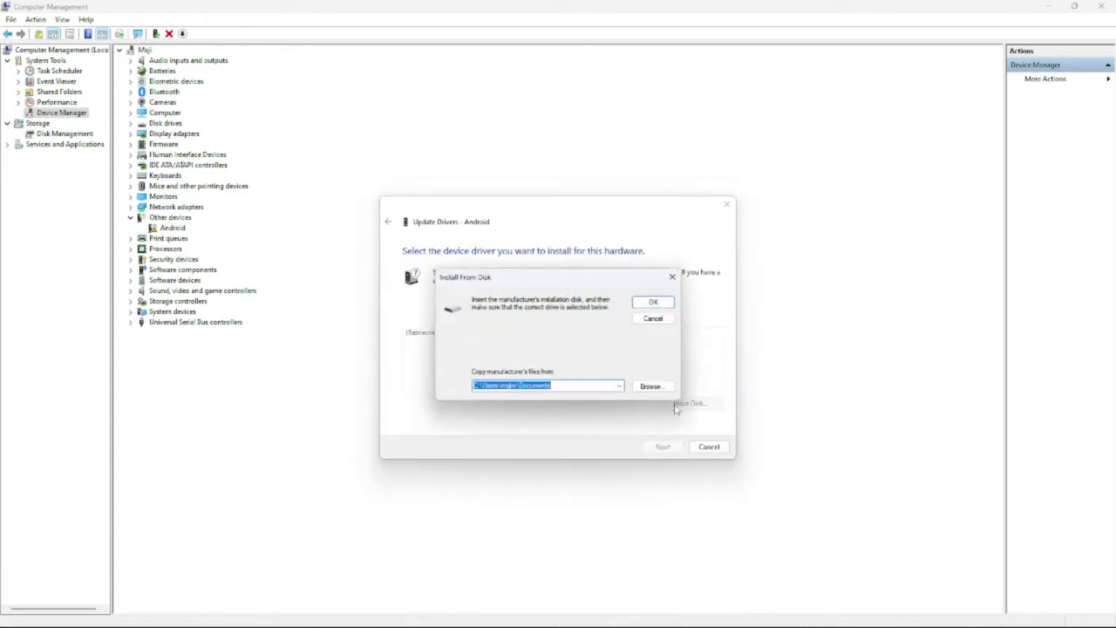
Browse for the manufacturer's files to the usb_driver folder inside usb_driver_r13-windows in Downloads.
left_click(650, 384)
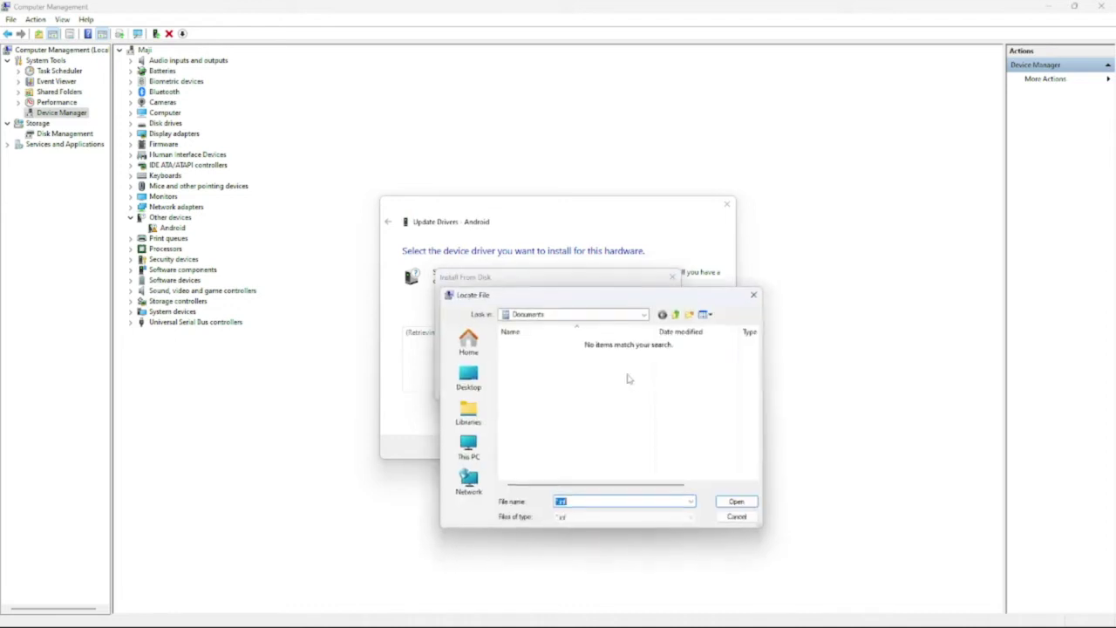
left_click(469, 445)
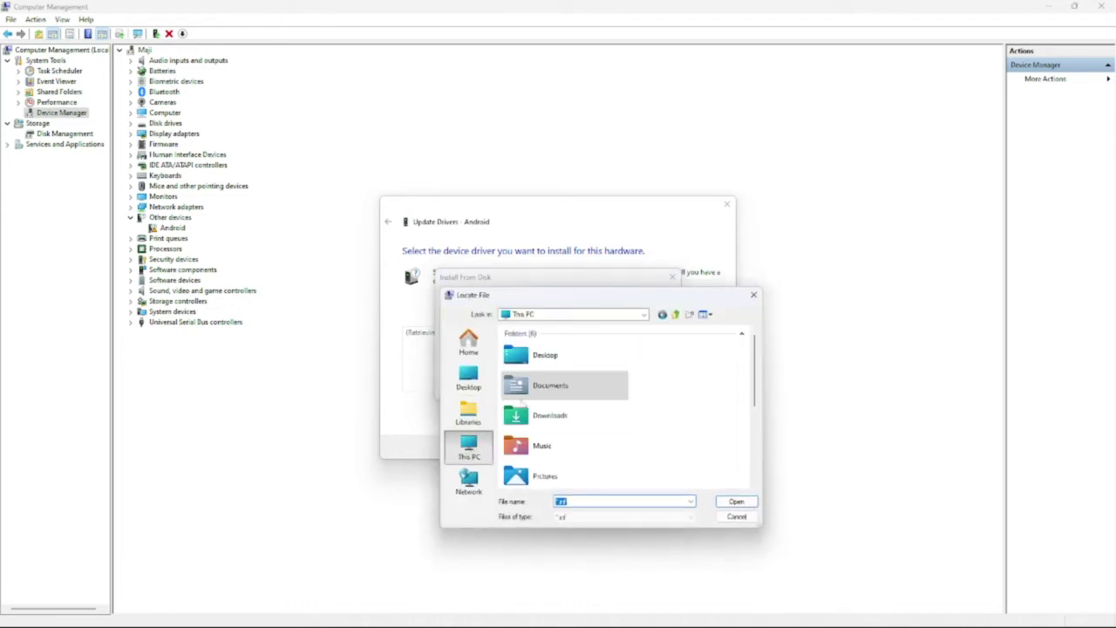
double_click(558, 416)
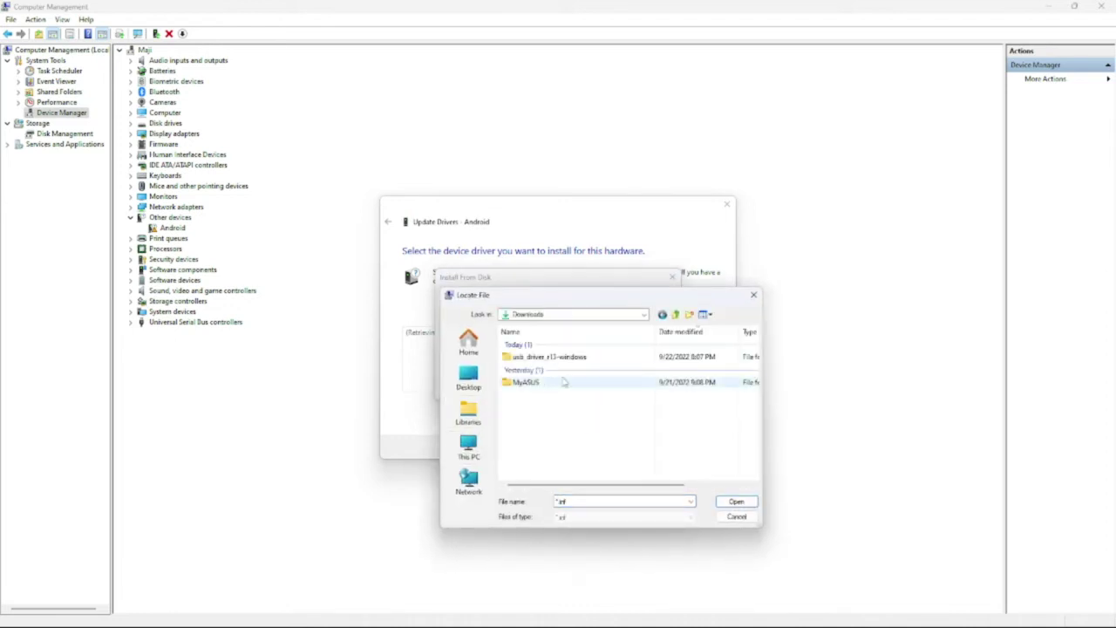
left_click(591, 358)
double_click(590, 359)
double_click(563, 358)
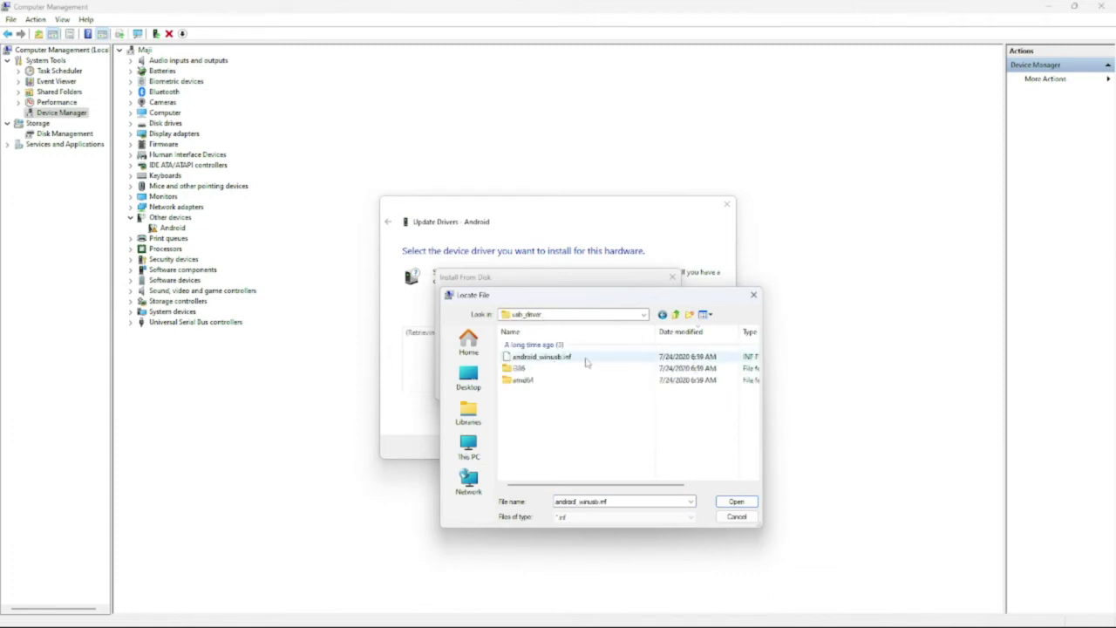
Check the i386 and amd64 subfolders for setup files and return to the usb_driver folder.
double_click(586, 360)
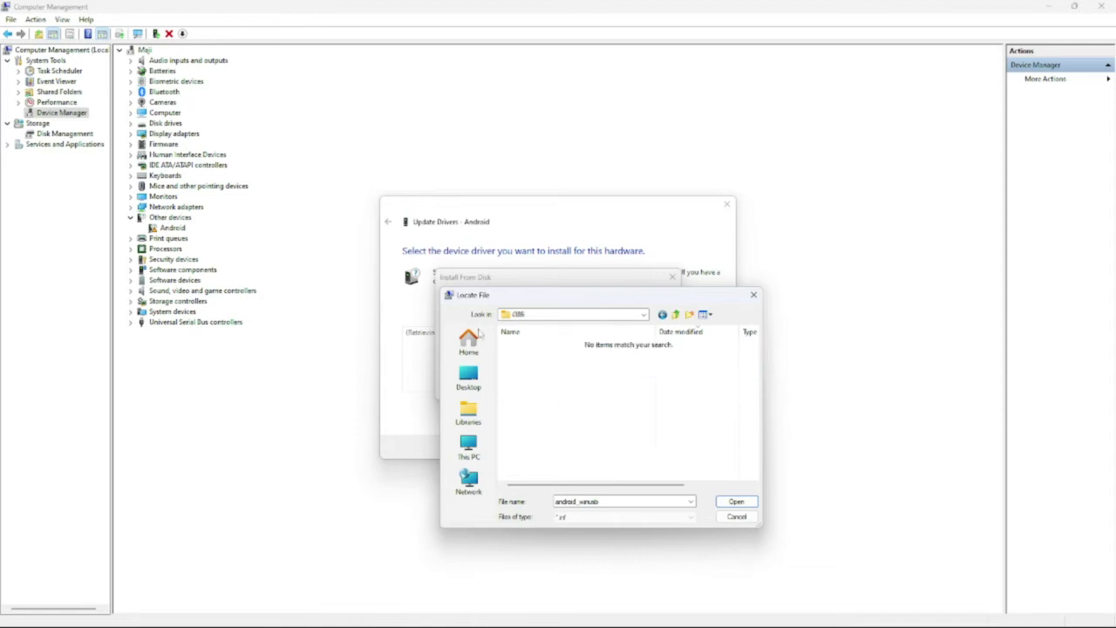
left_click(675, 314)
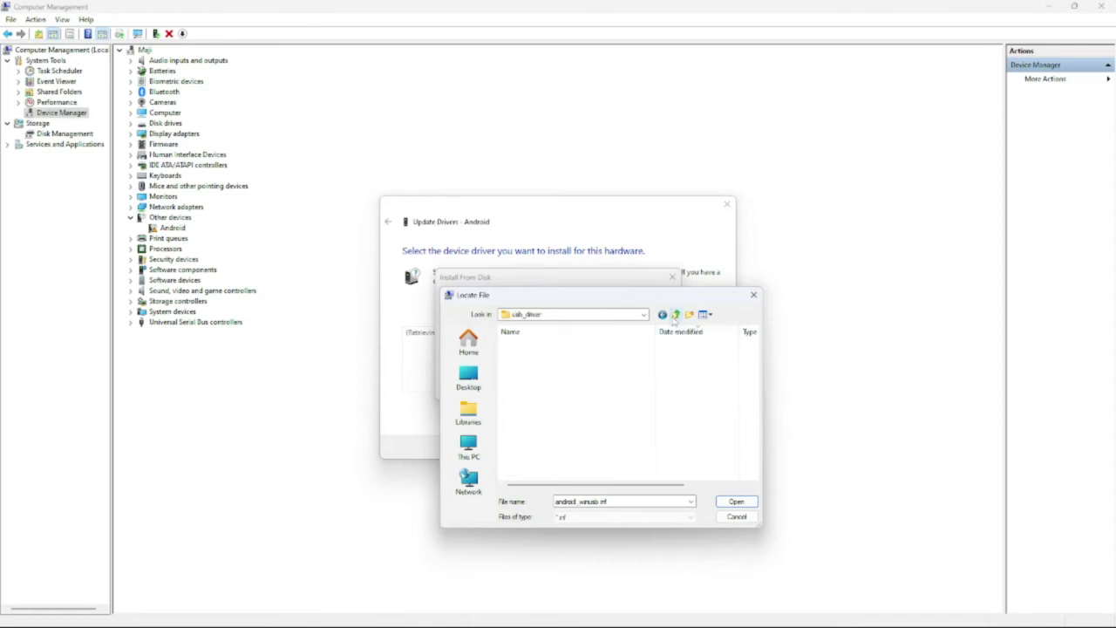
double_click(606, 380)
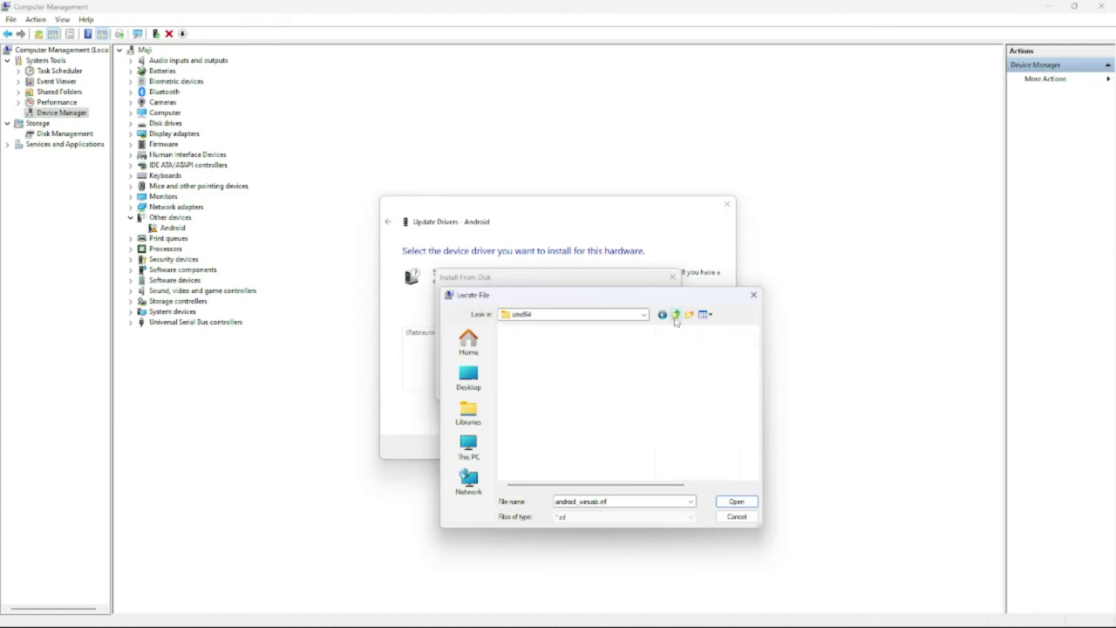
left_click(678, 314)
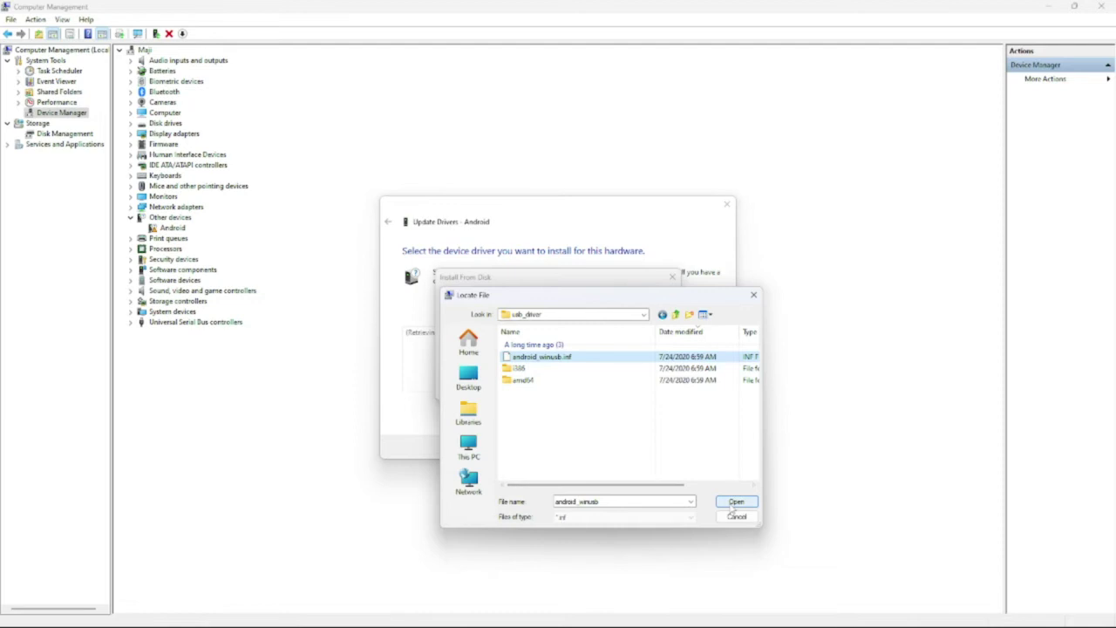
Load android_winusb.inf as the driver source for the Android device.
left_click(735, 502)
left_click(649, 301)
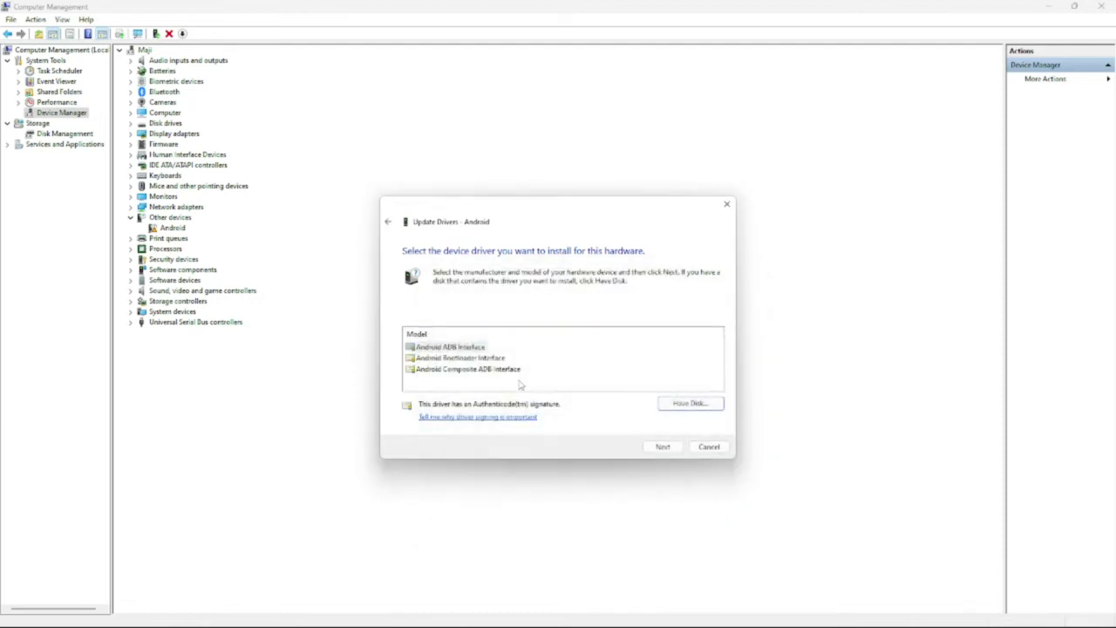
Install the Android ADB Interface driver for the device, accept the update warning, and close the wizard and Computer Management.
left_click(668, 448)
left_click(602, 374)
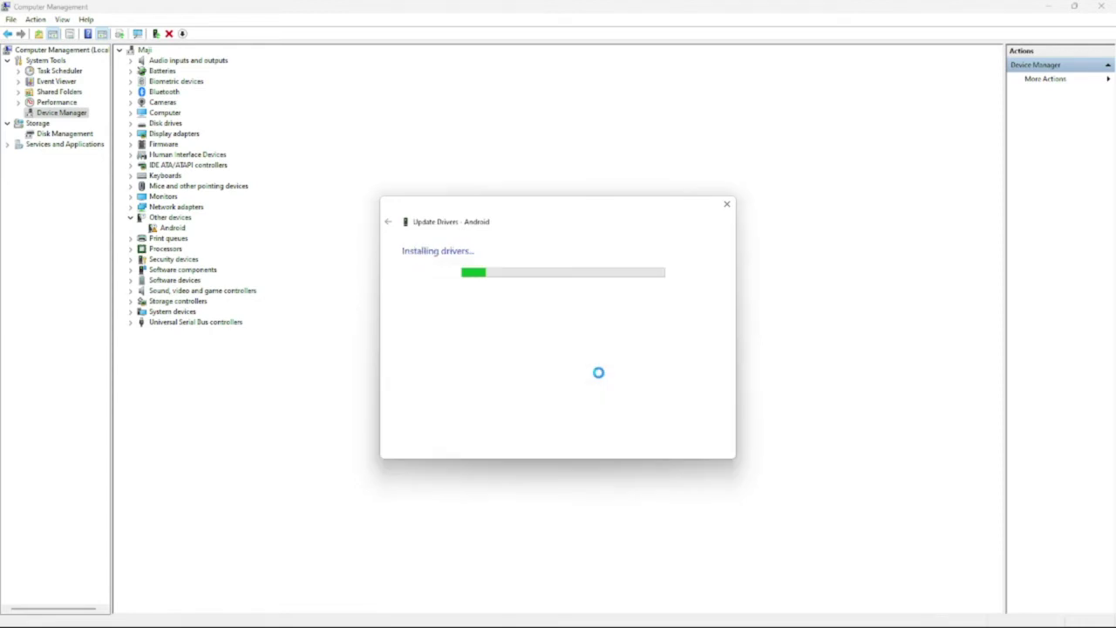
left_click(600, 319)
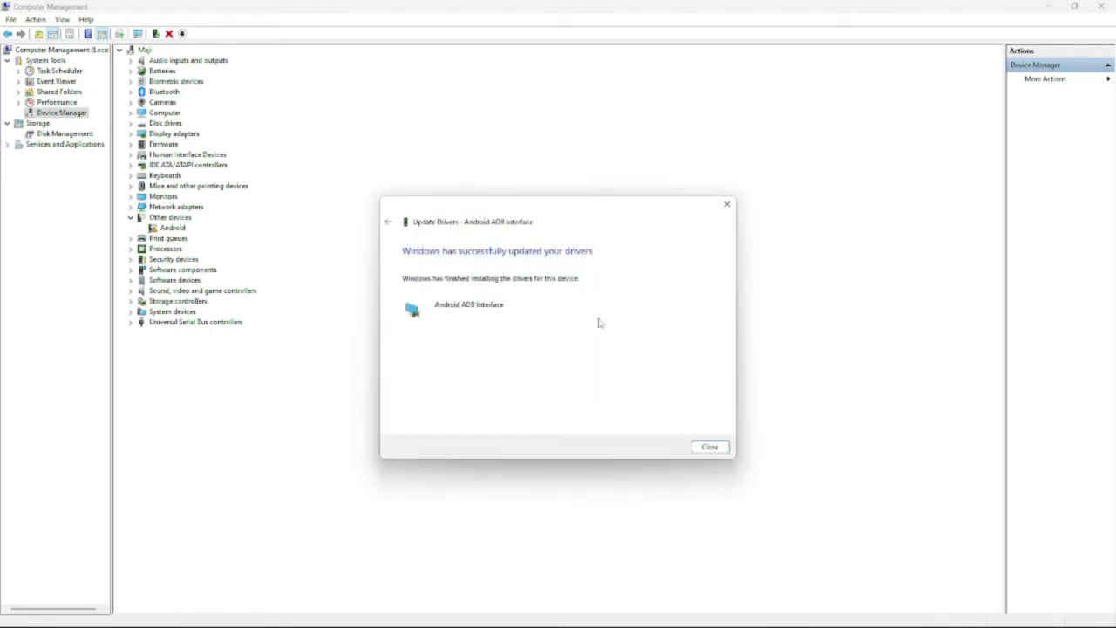
left_click(717, 452)
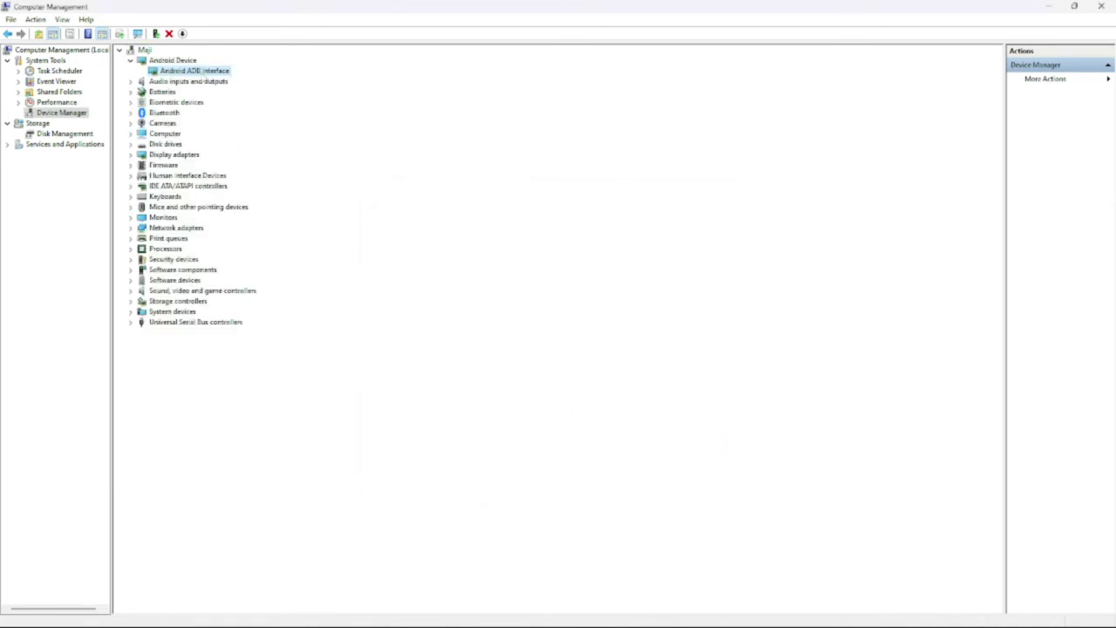
left_click(1102, 6)
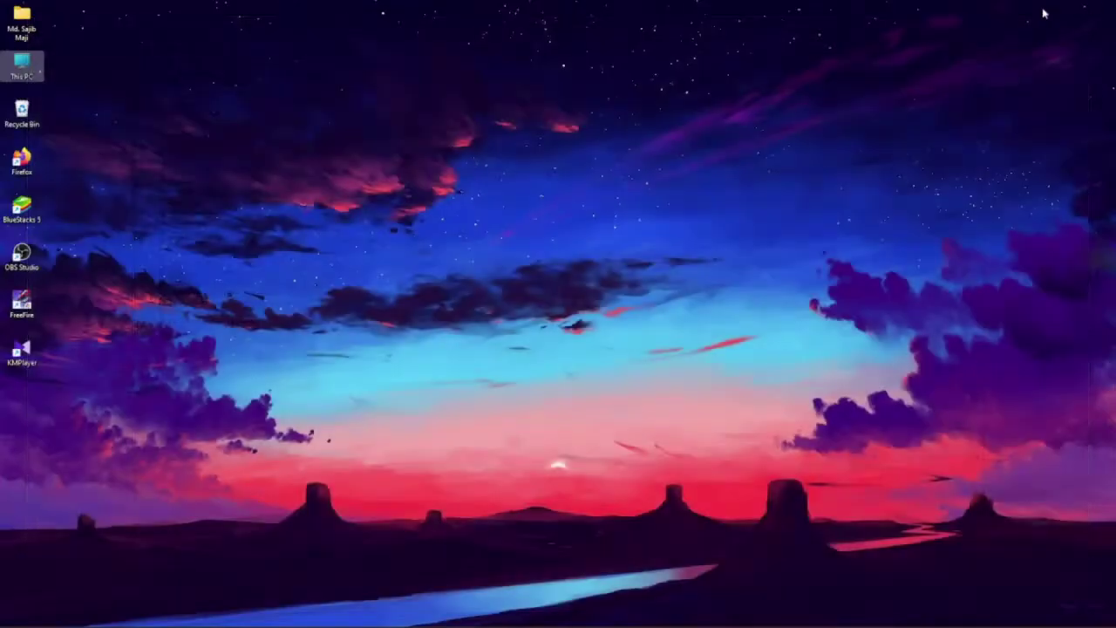
Open the Downloads folder in File Explorer.
double_click(32, 66)
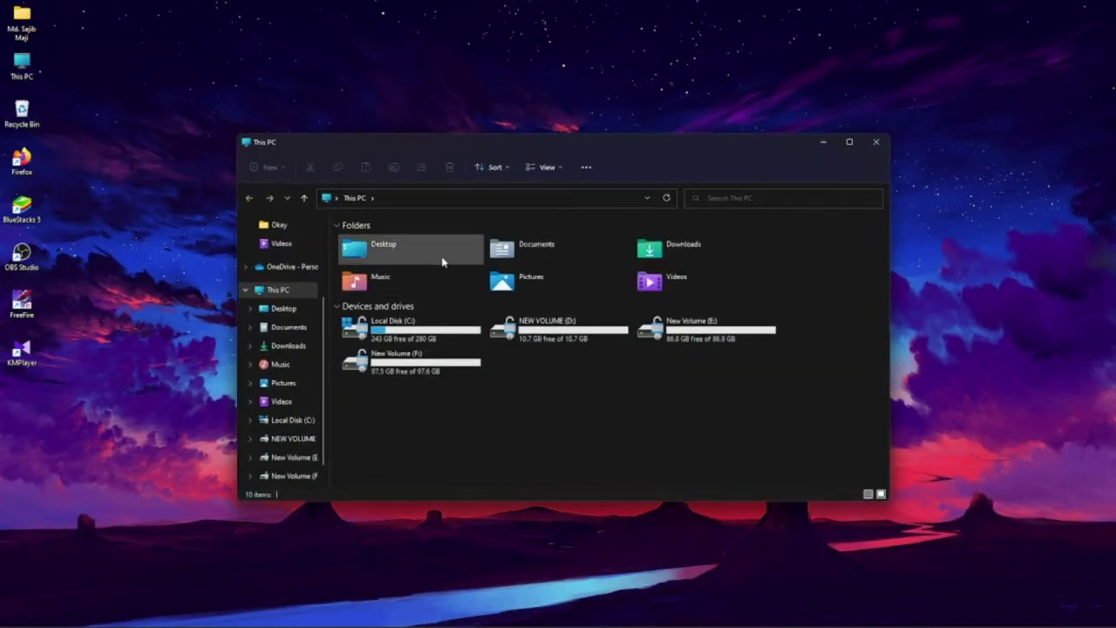
double_click(663, 260)
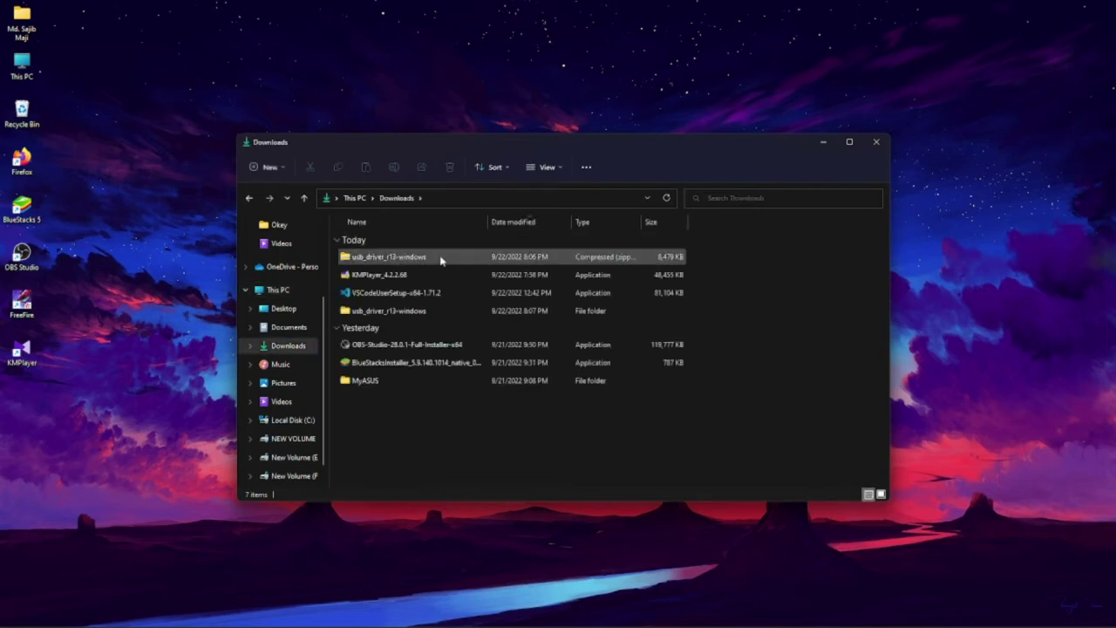
double_click(449, 257)
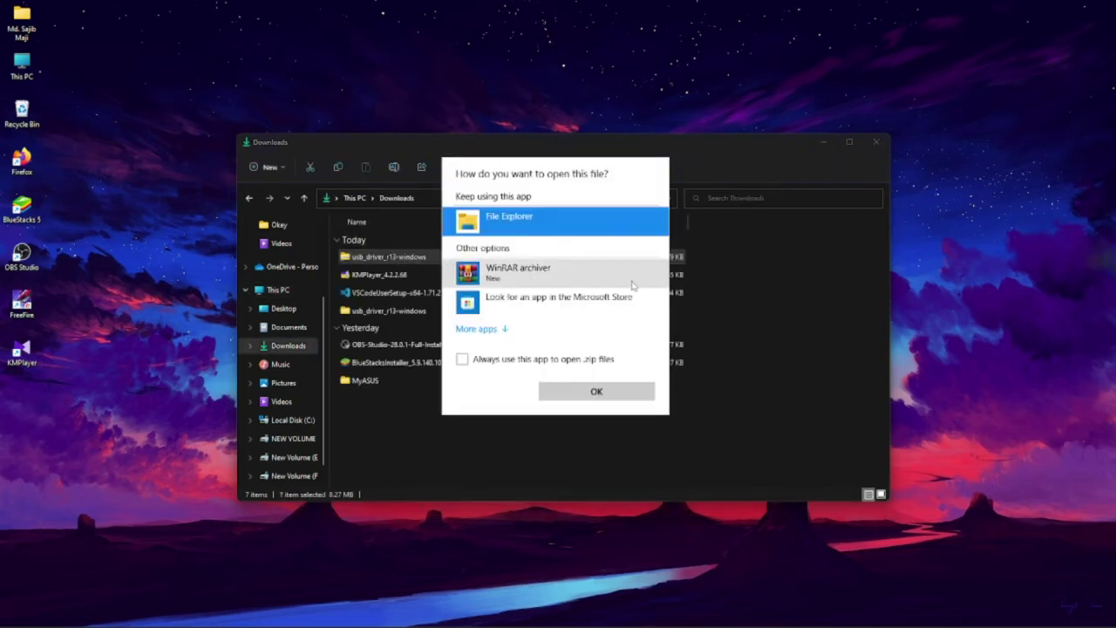
left_click(590, 391)
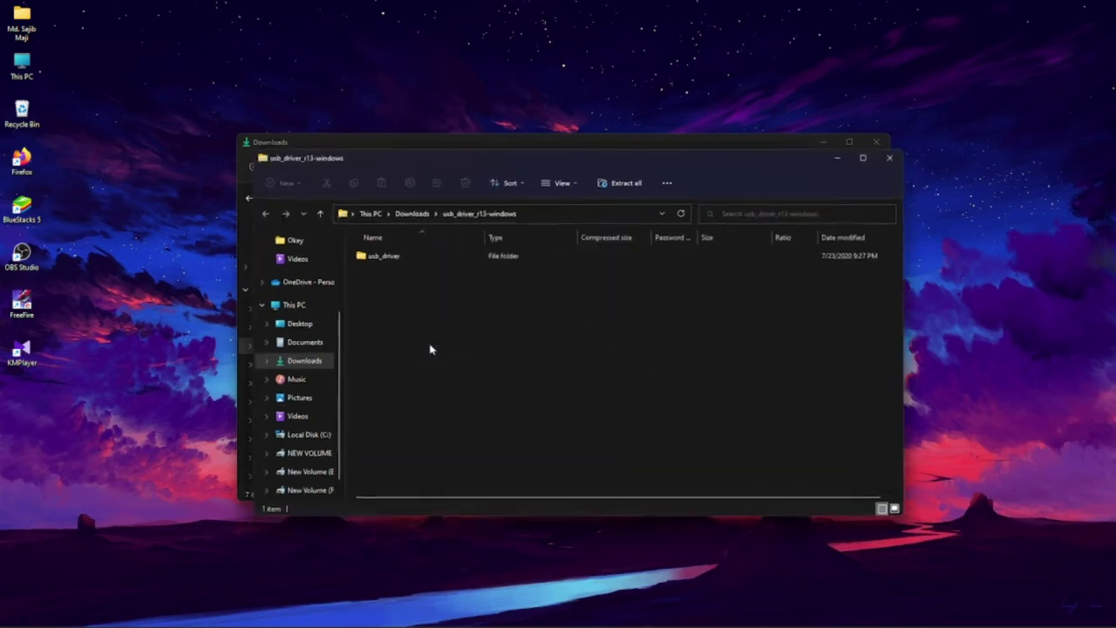
left_click(890, 157)
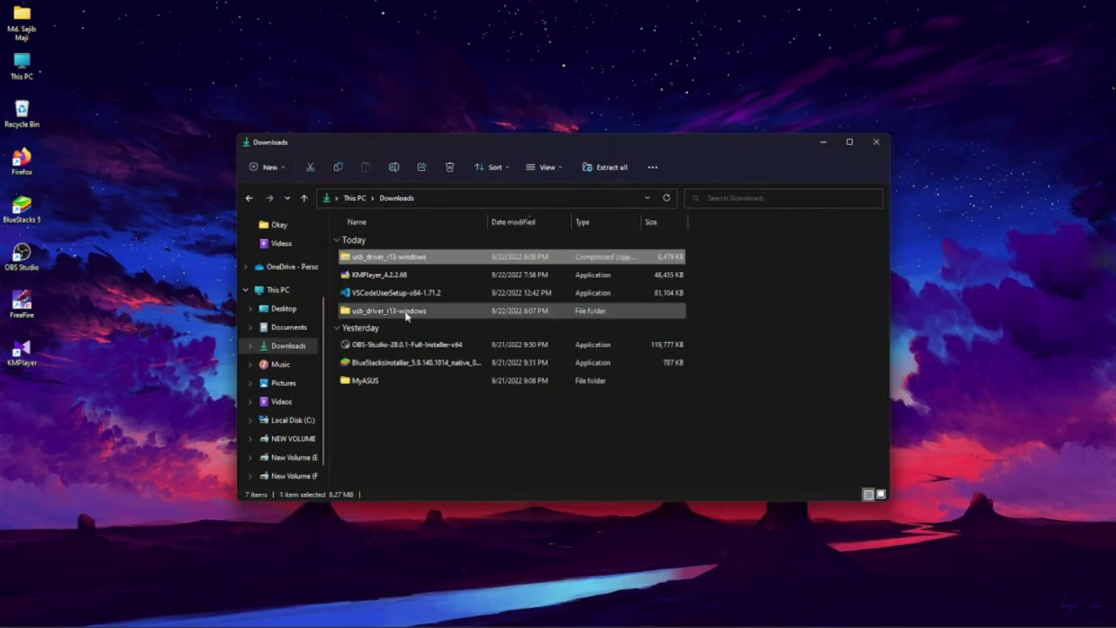
Open a Command Prompt in the usb_driver folder inside the extracted usb_driver_r13-windows folder, using cmd.
double_click(453, 314)
double_click(426, 259)
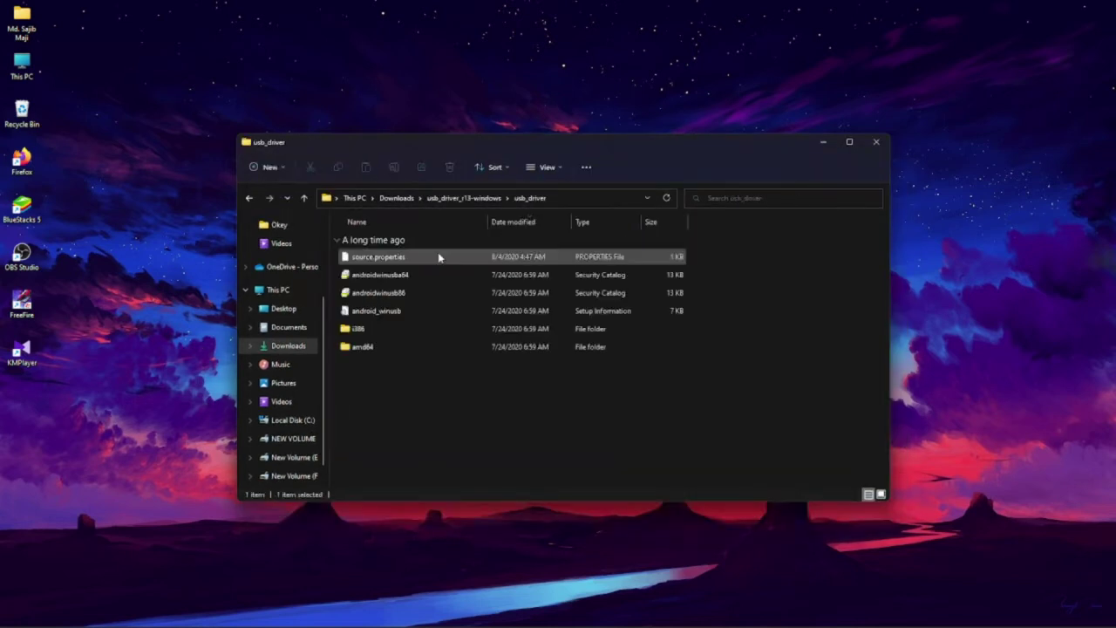
left_click(564, 201)
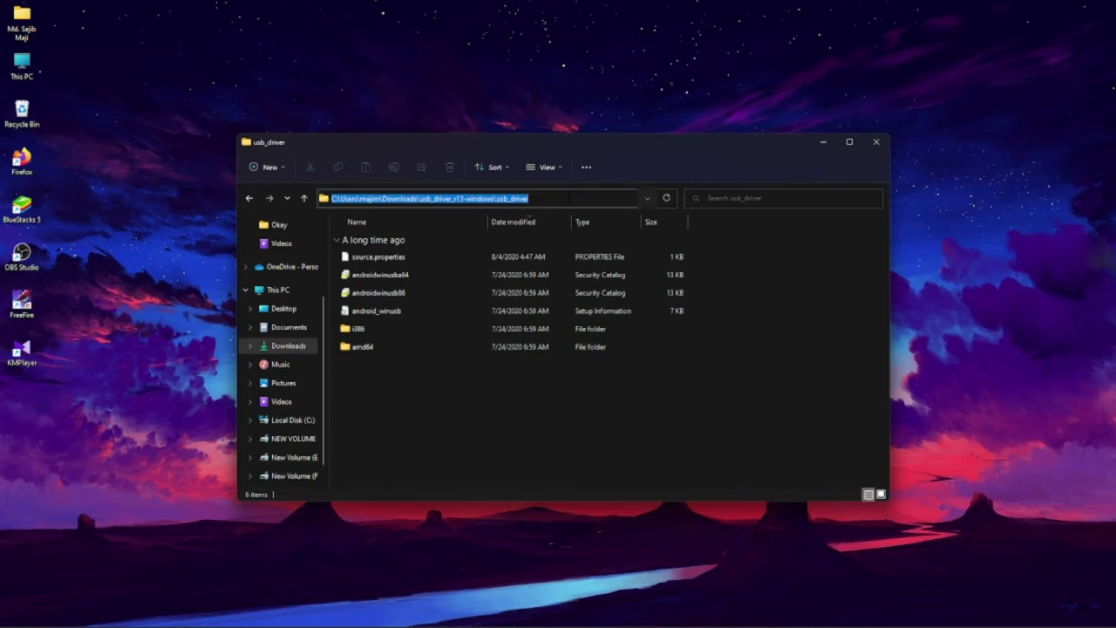
key("BackSpace")
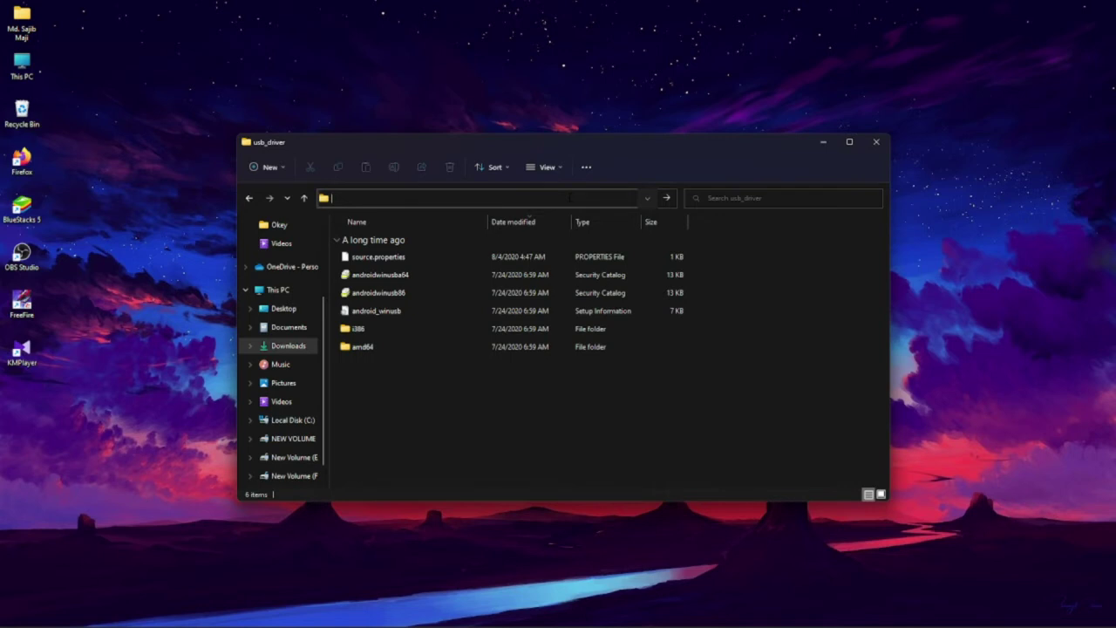
type("cm")
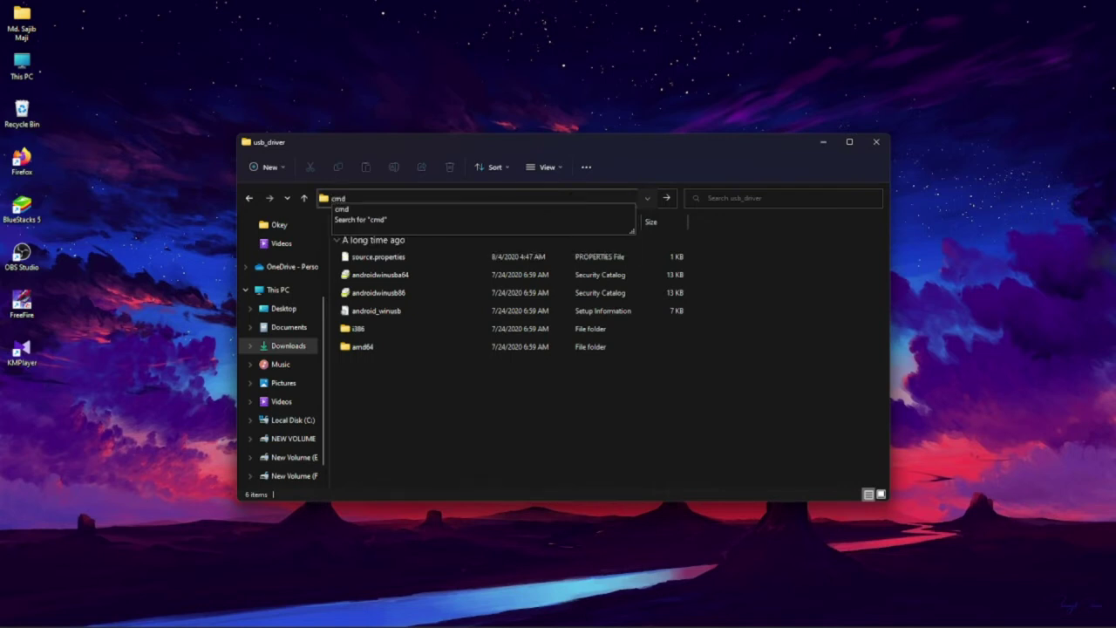
type("d")
key("Return")
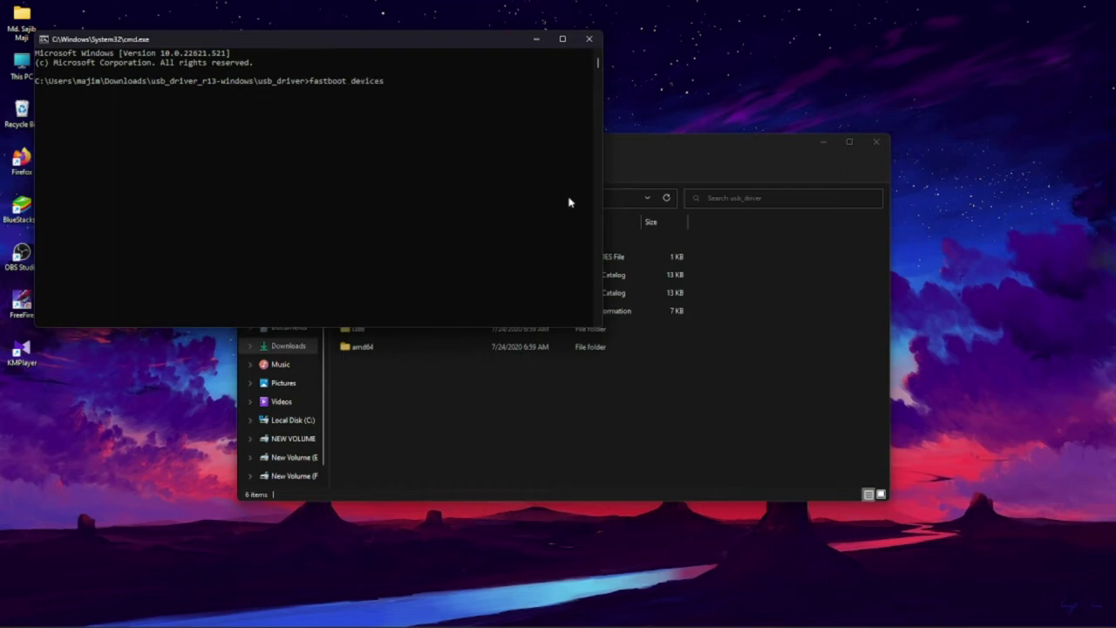
Check for connected devices with fastboot devices and adb devices, and close the Command Prompt.
key("Return")
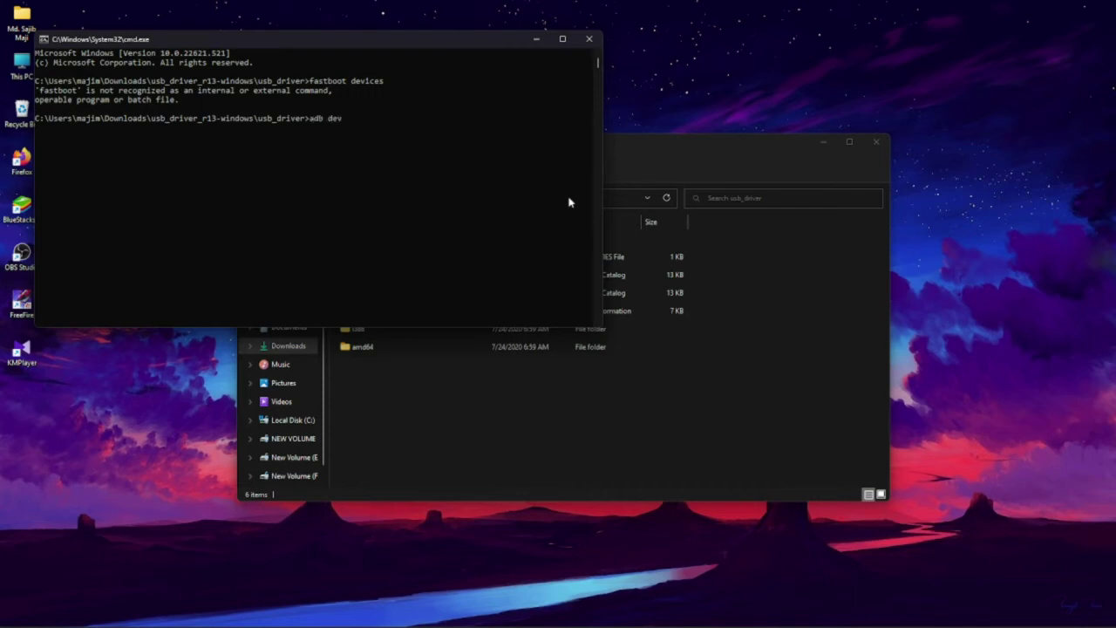
key("Return")
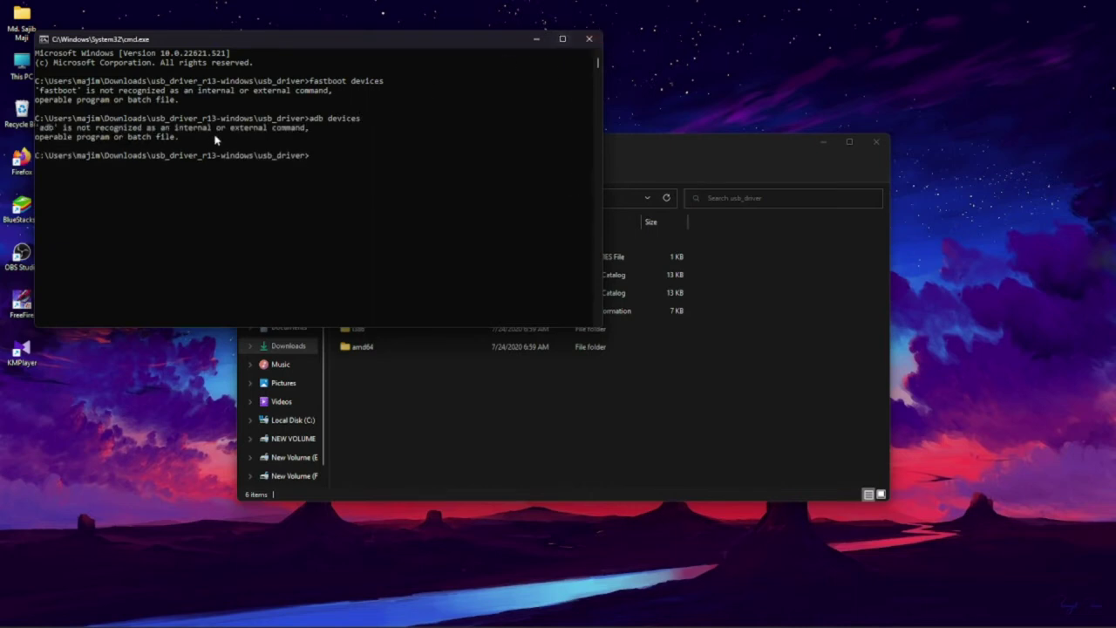
left_click(592, 40)
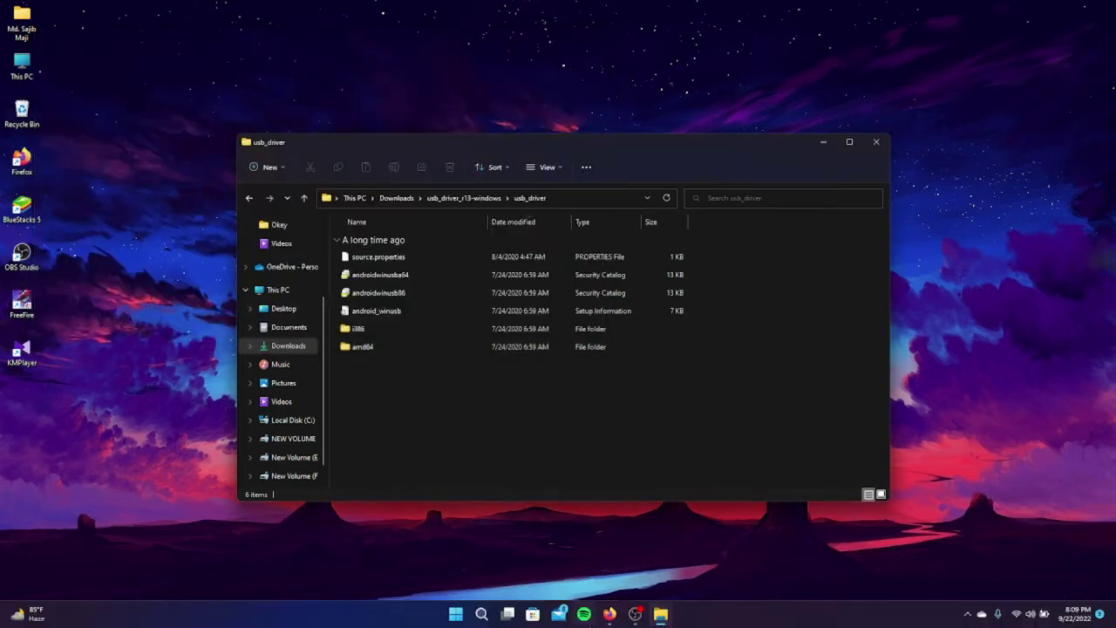
left_click(639, 617)
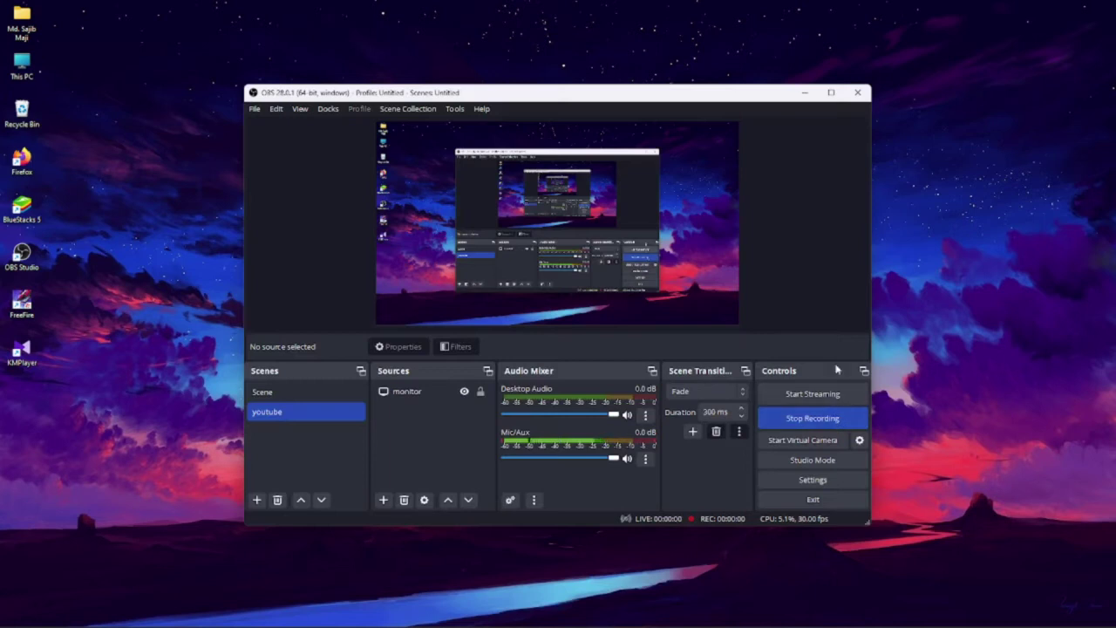
left_click(804, 93)
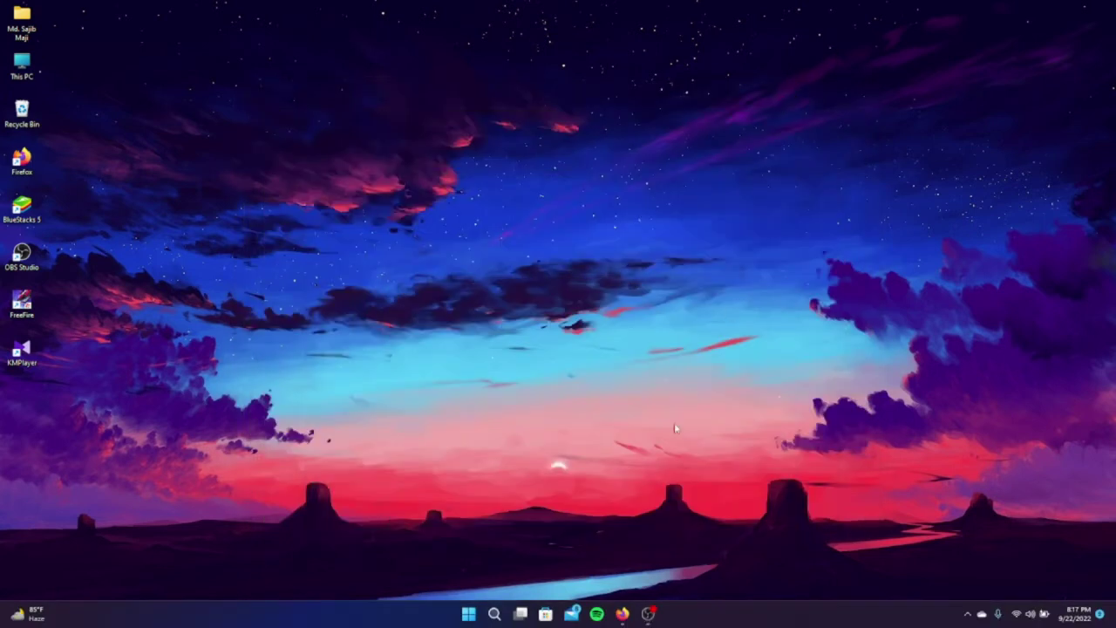
Review the adb-setup-1.3 download page and the guide to installing ADB on Windows in Firefox.
left_click(622, 614)
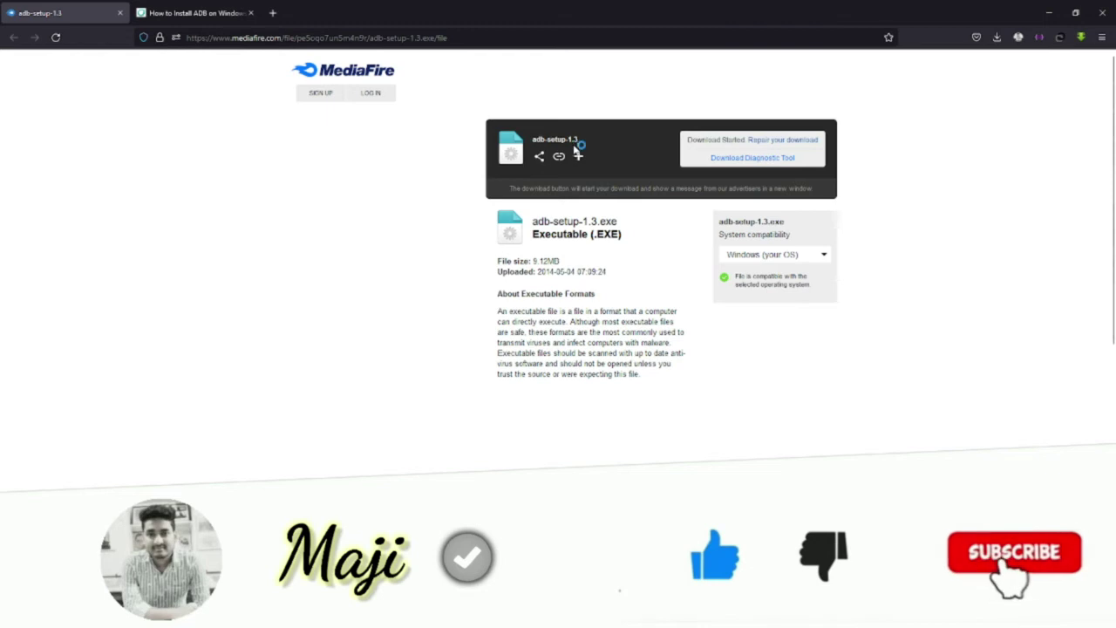
left_click(209, 14)
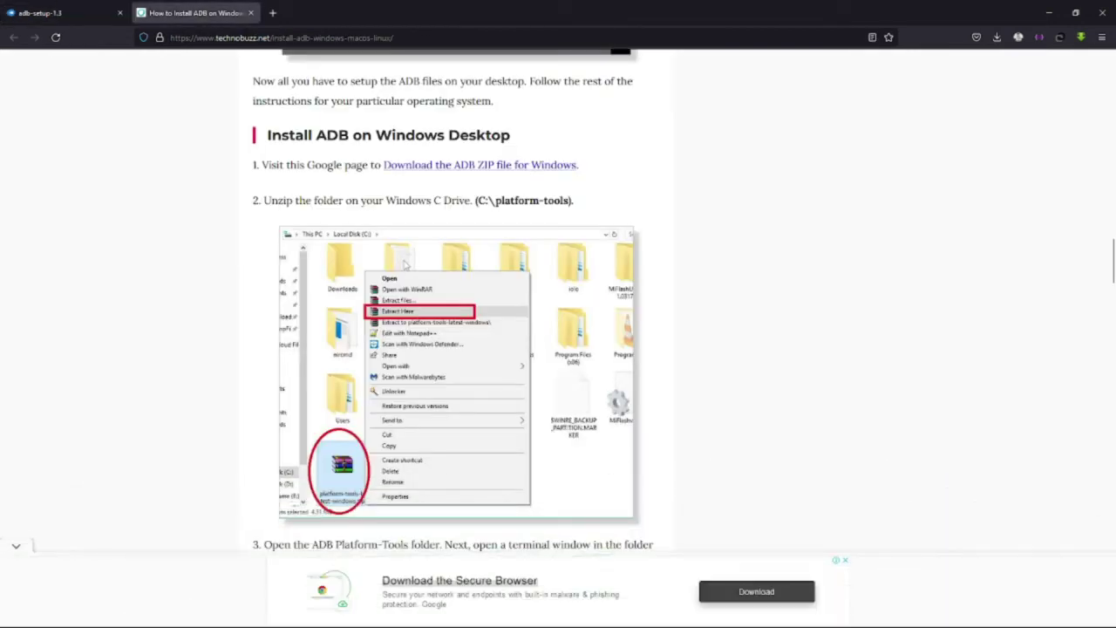
left_click(1049, 12)
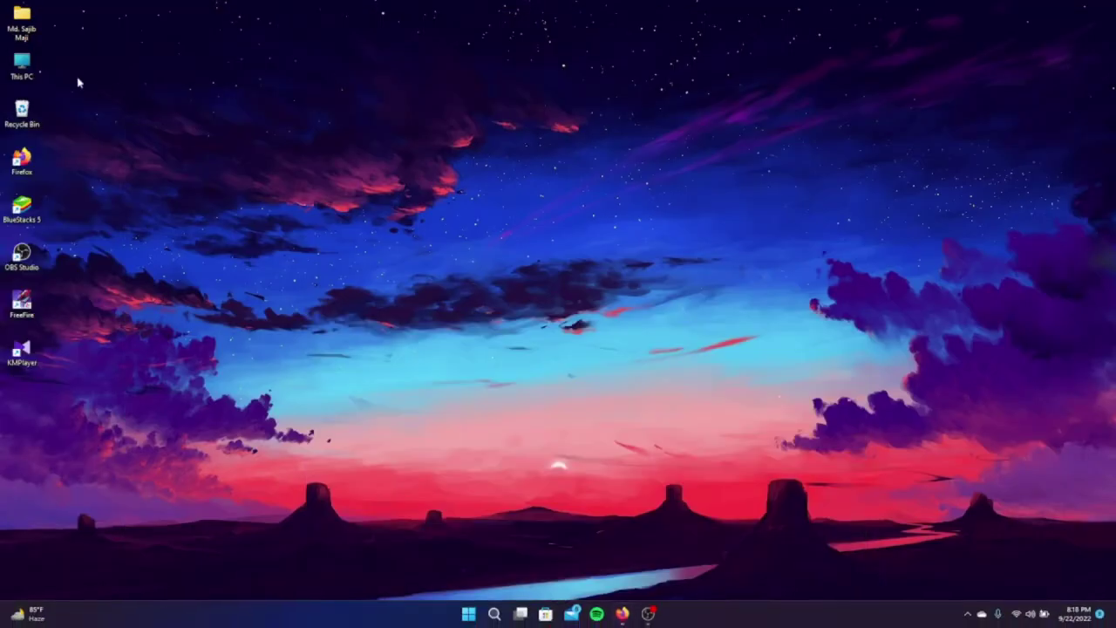
Run adb-setup-1.3 from Downloads and answer y to installing ADB and Fastboot and to the system-wide install.
double_click(33, 63)
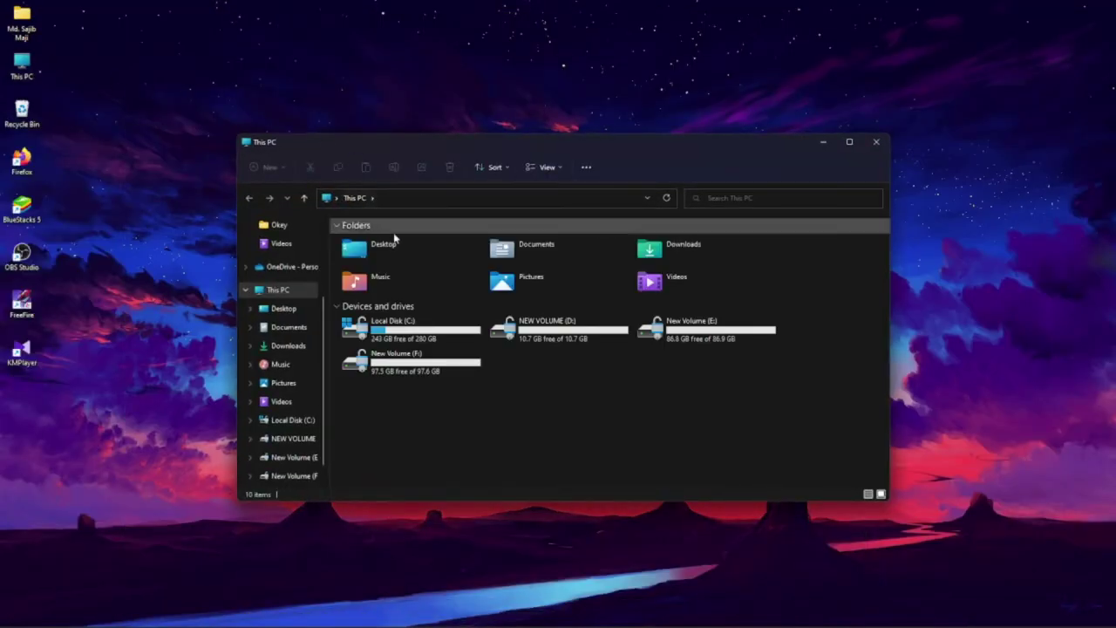
double_click(658, 256)
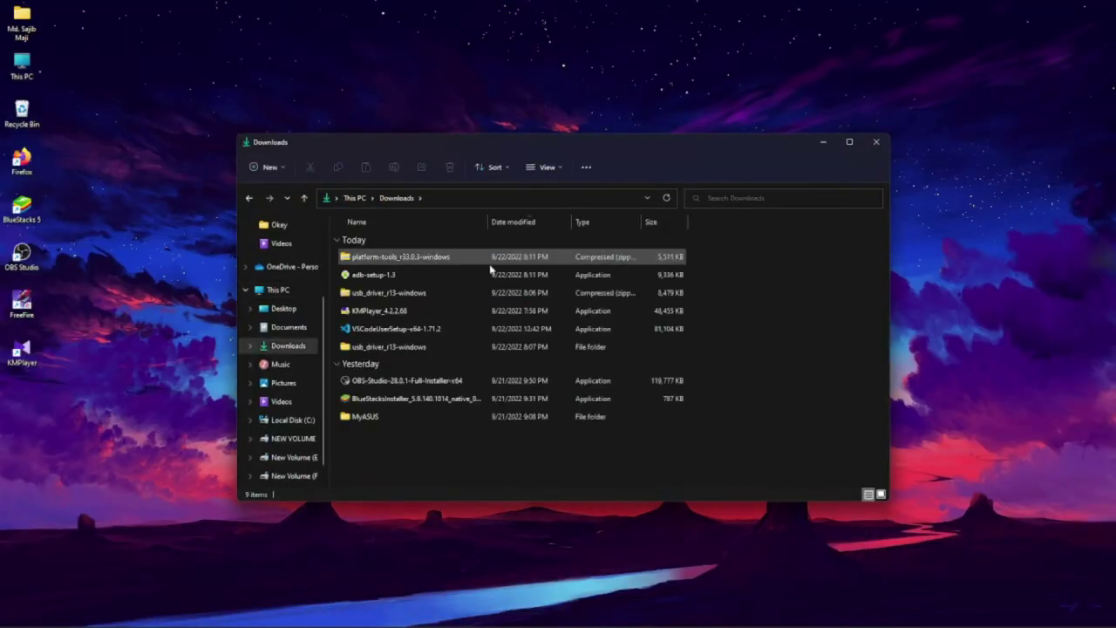
double_click(443, 276)
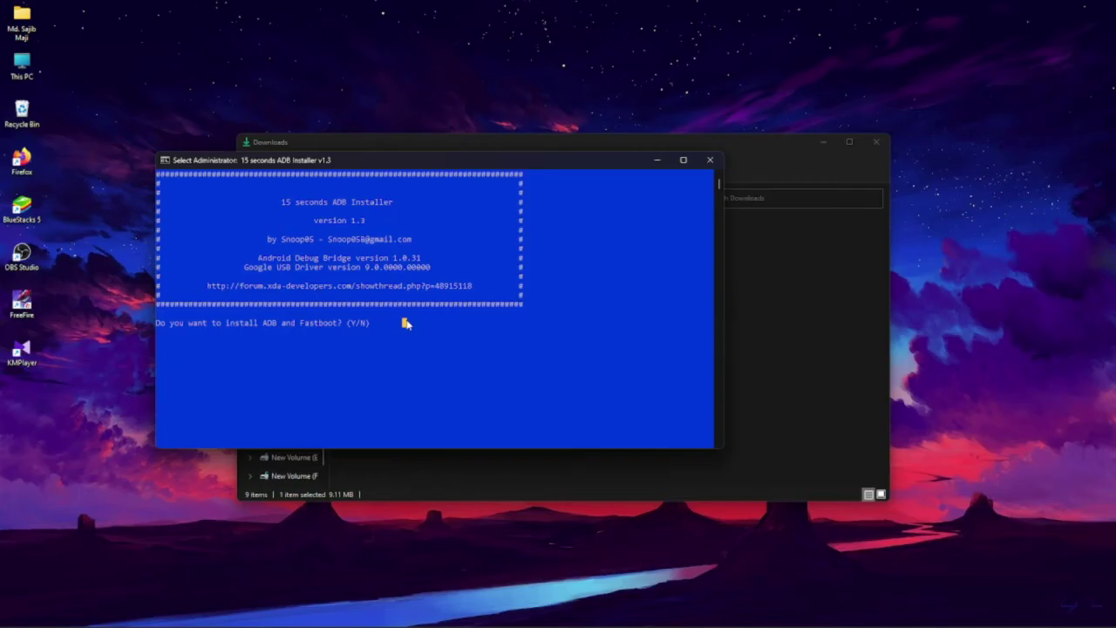
type("y")
key("Return")
type("y")
key("Return")
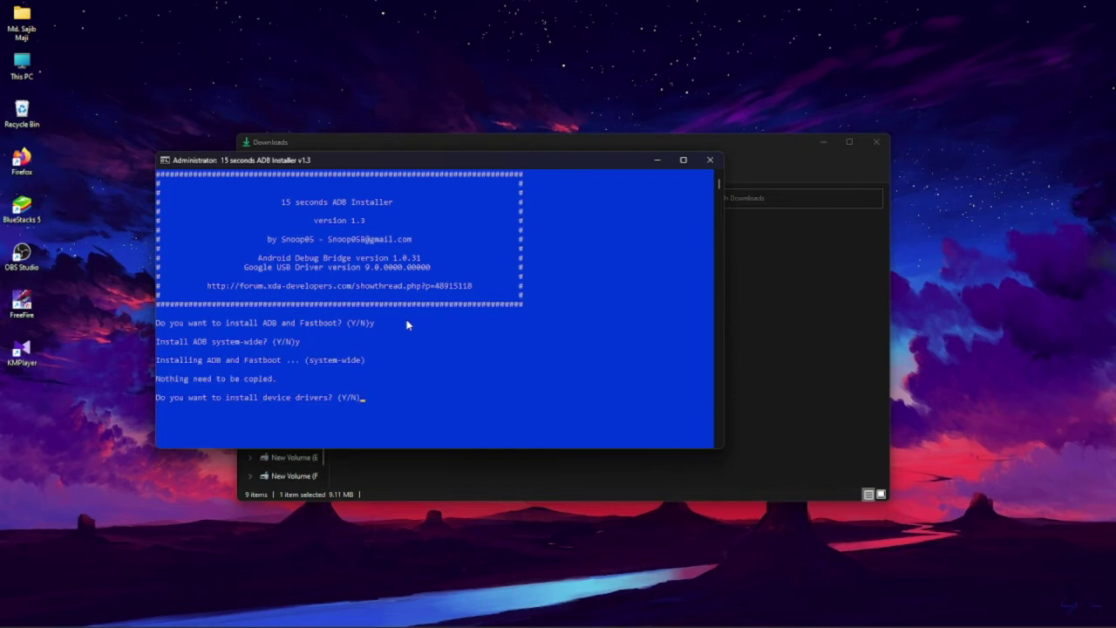
Answer y to installing the device drivers, complete the Device Driver Installation Wizard, and close the ADB installer.
type("y")
key("Return")
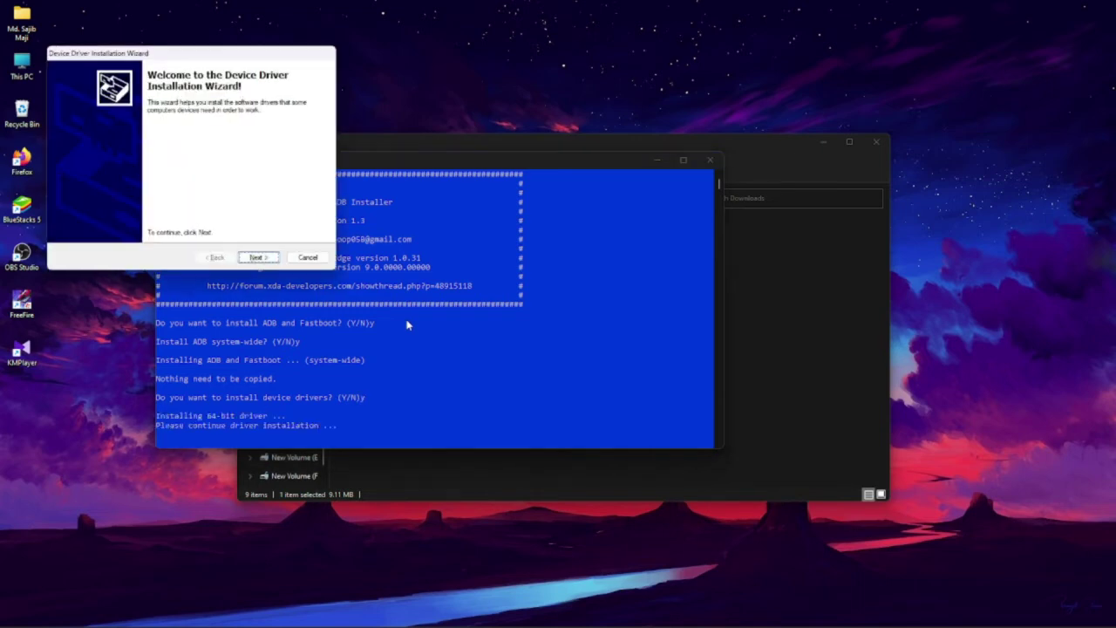
left_click(257, 258)
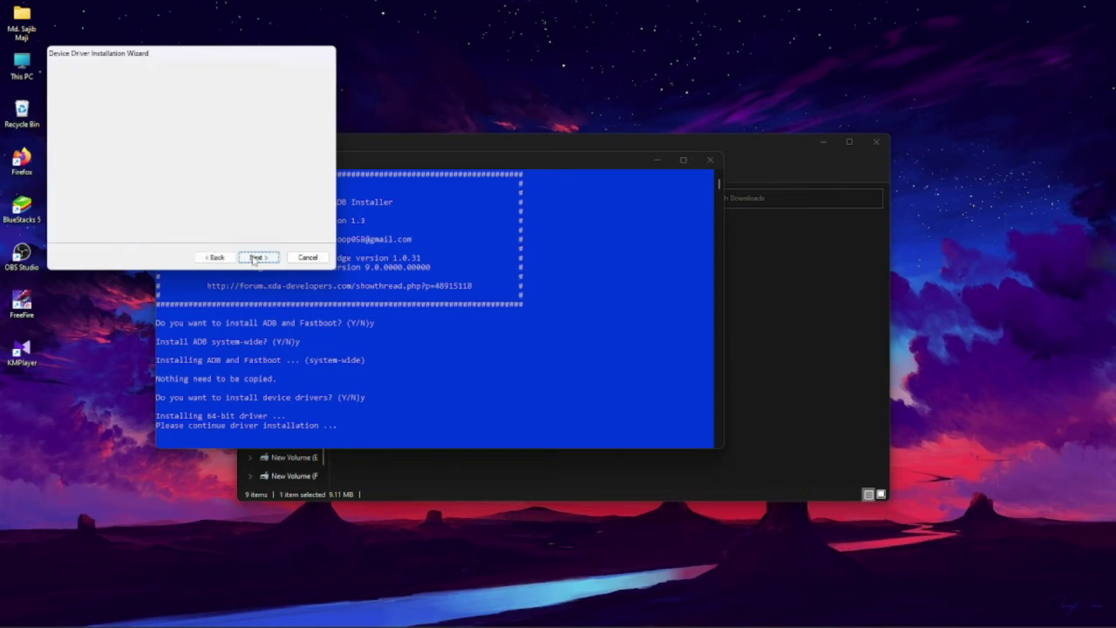
left_click(258, 258)
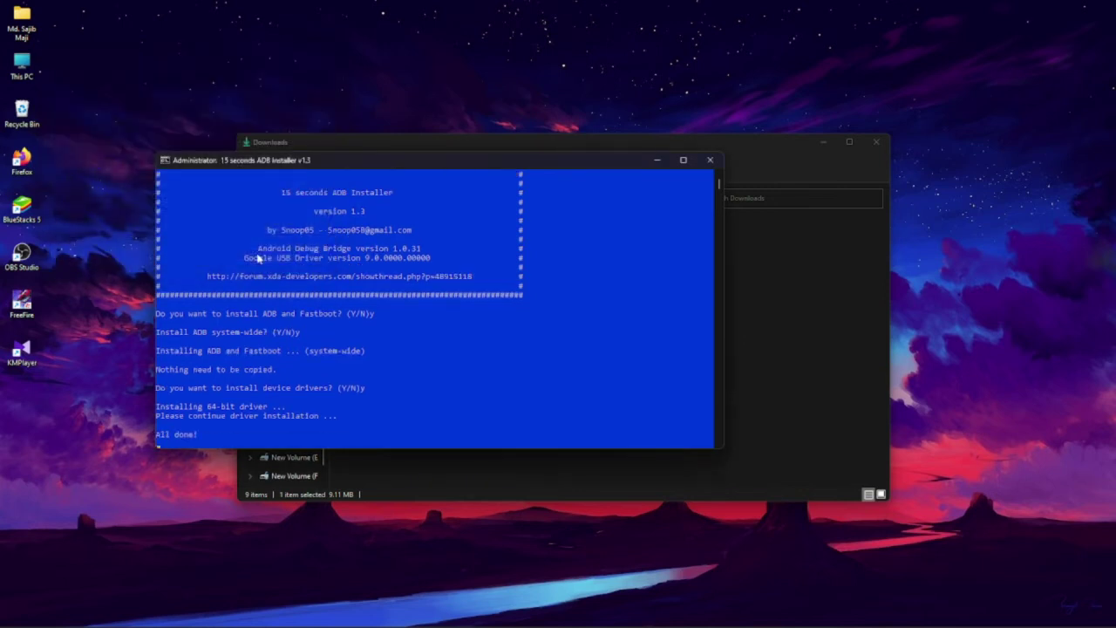
left_click(708, 160)
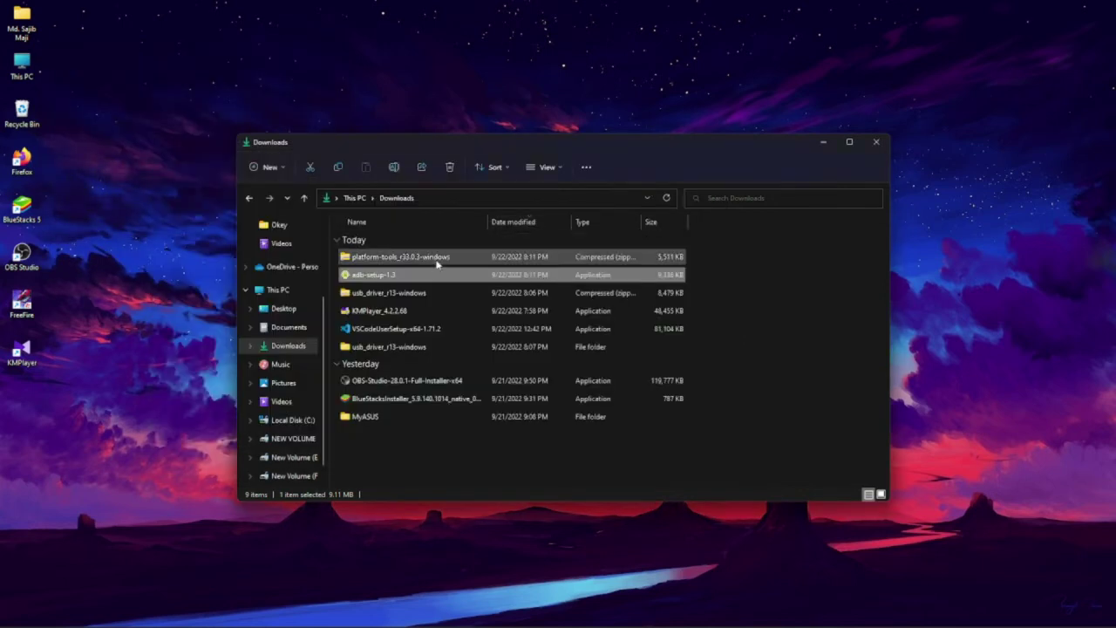
Open the platform-tools folder inside the platform-tools_r33.0.3-windows archive and launch a Command Prompt from there with cmd.
double_click(471, 256)
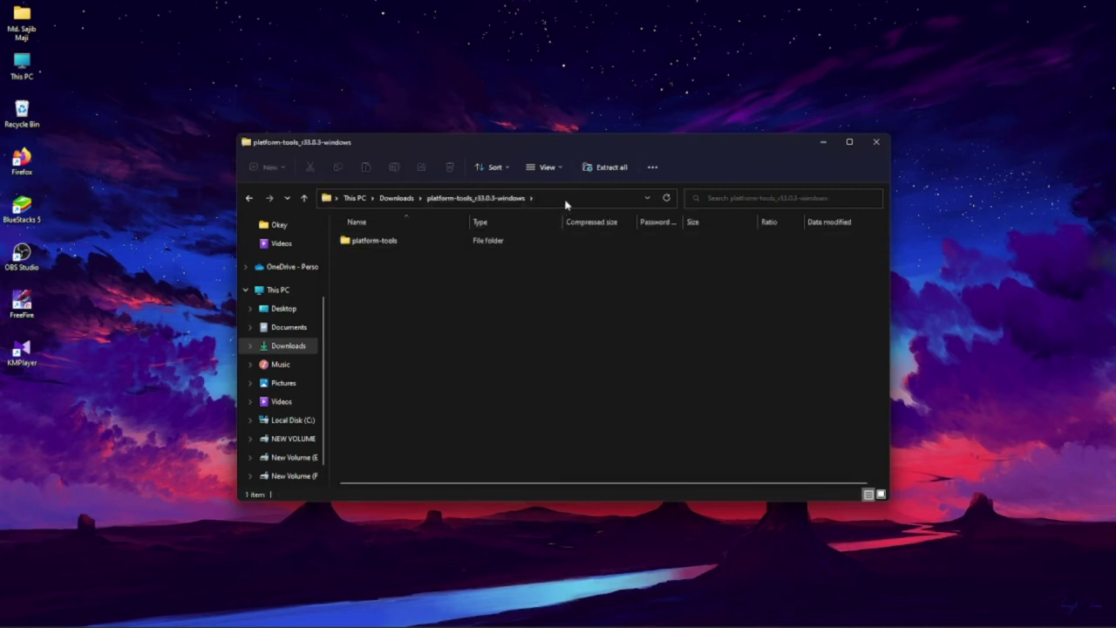
double_click(430, 245)
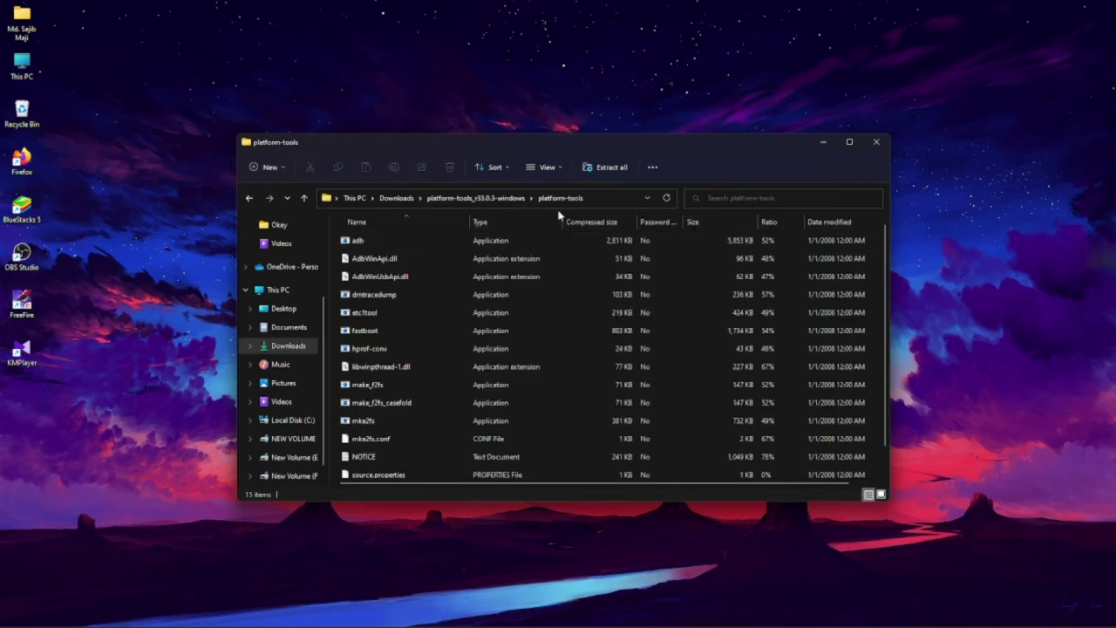
left_click(606, 201)
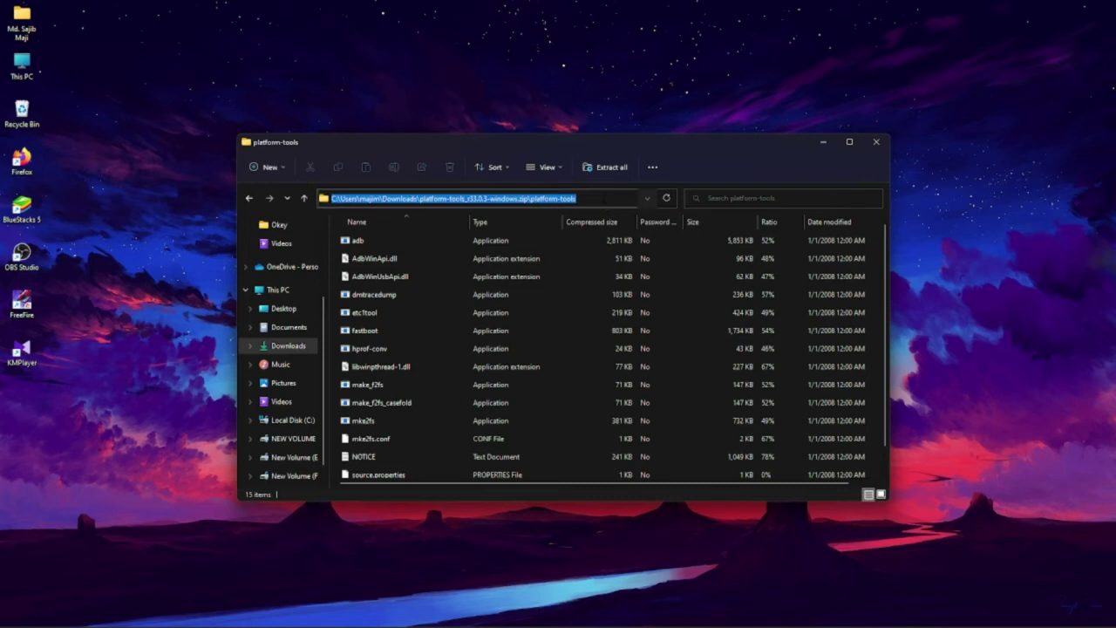
key("BackSpace")
type("cmd")
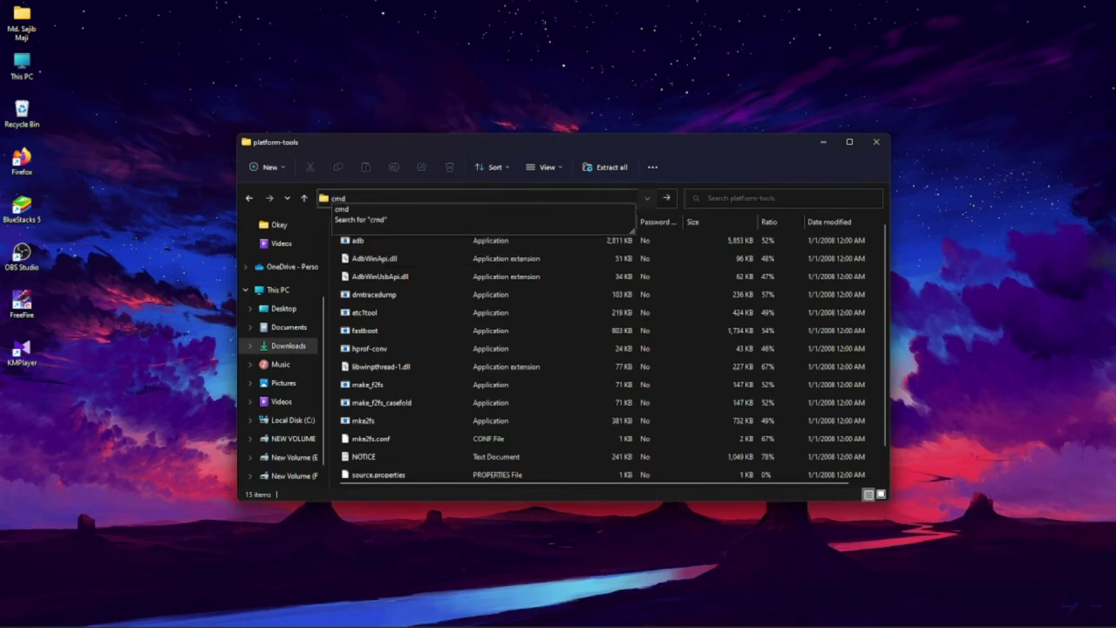
key("Return")
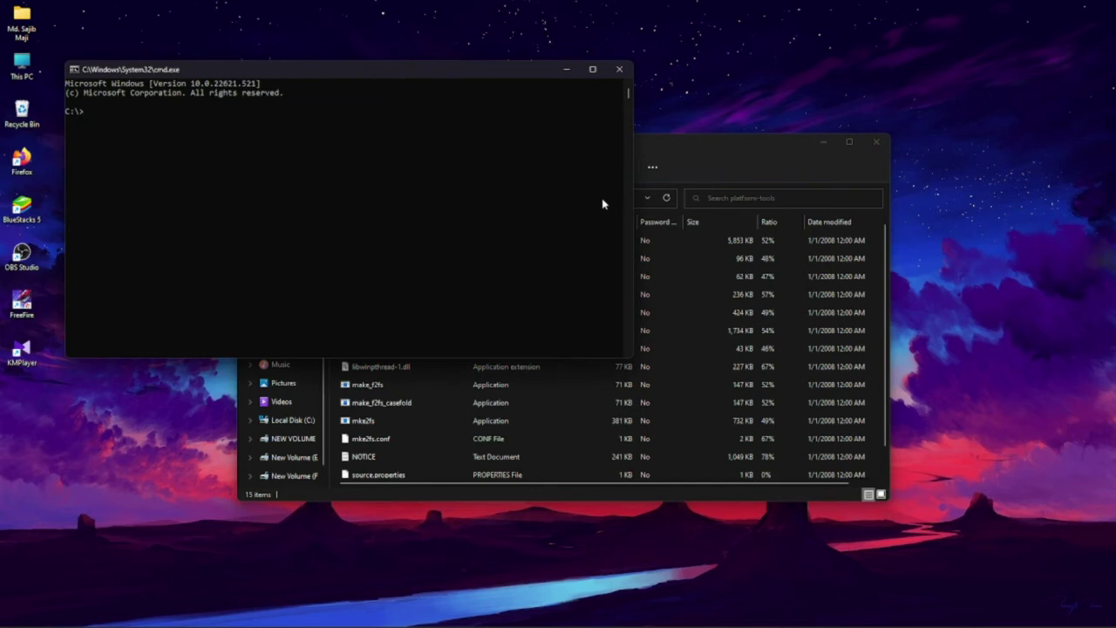
Run fastboot devices in the open Command Prompt, examine the device listing in full-screen view, and close the window.
type("Fastboot devices")
key("Return")
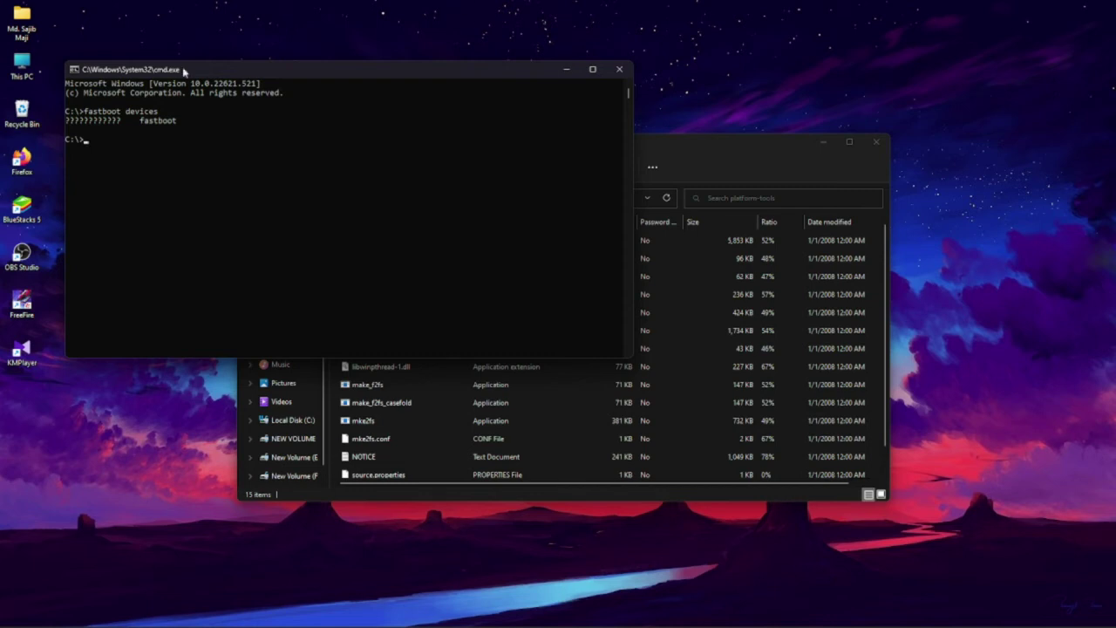
left_click(592, 70)
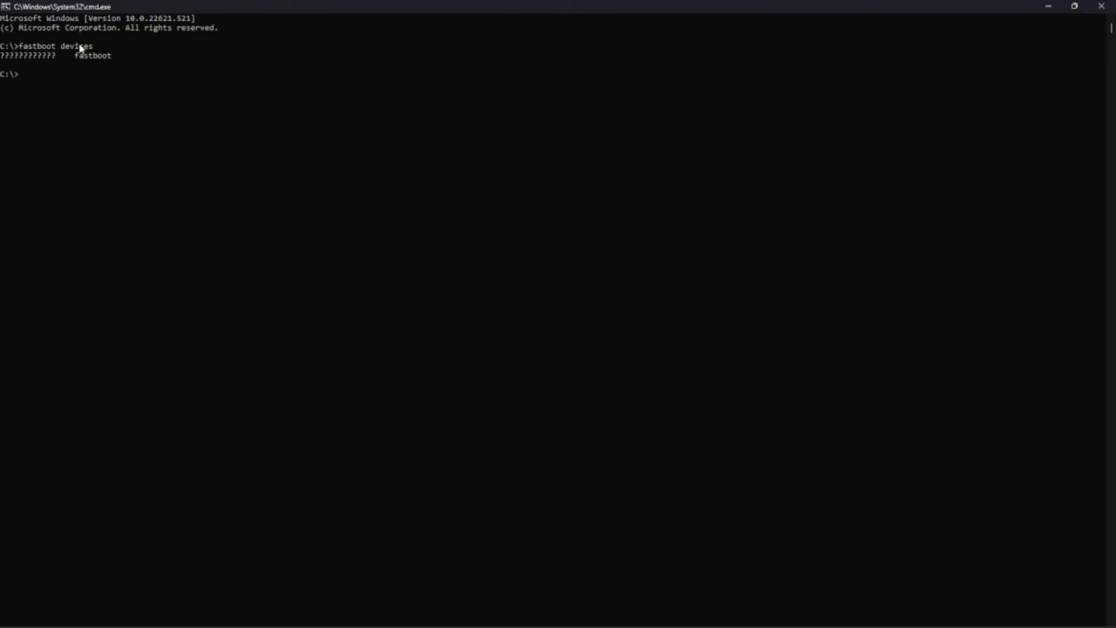
left_click(1075, 7)
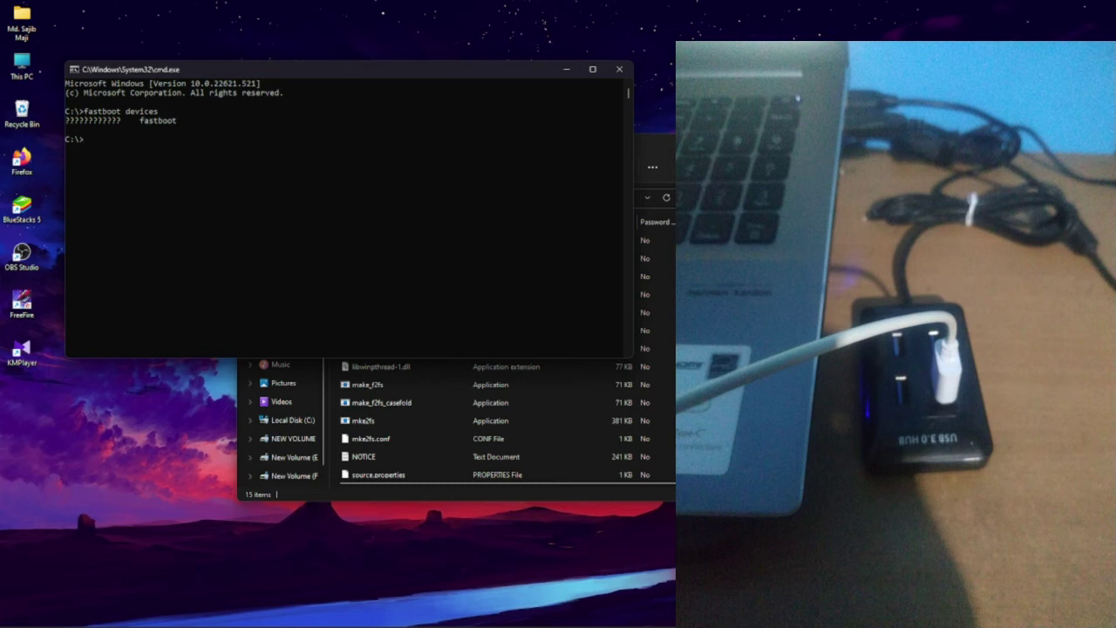
left_click(619, 69)
Relaunch a Command Prompt from the platform-tools folder with cmd, run fastboot devices again, and close the window.
left_click(604, 201)
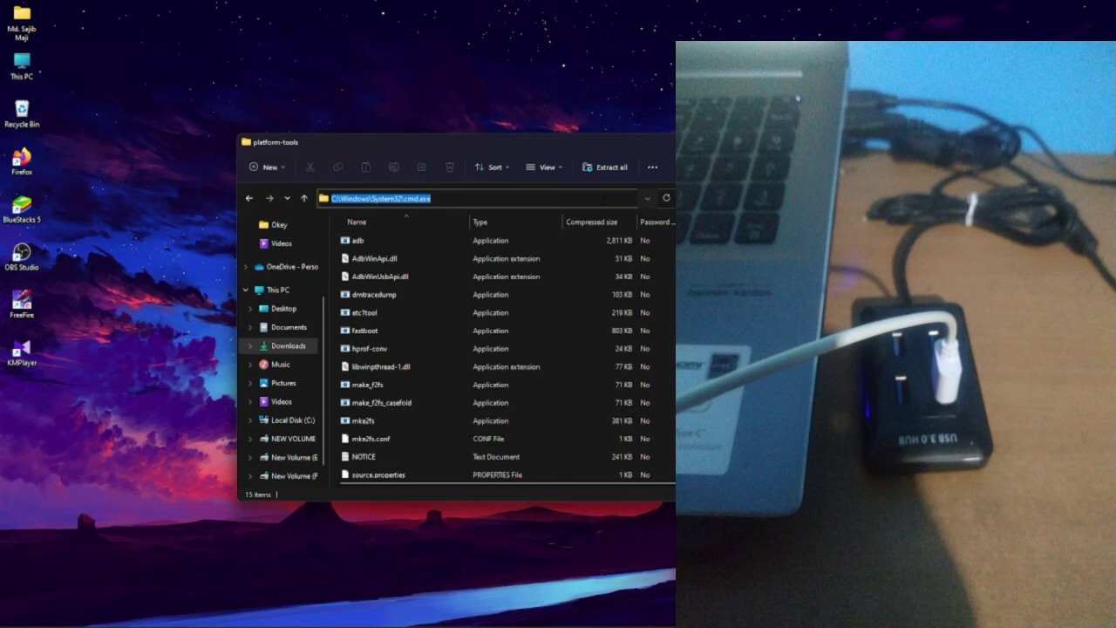
key("BackSpace")
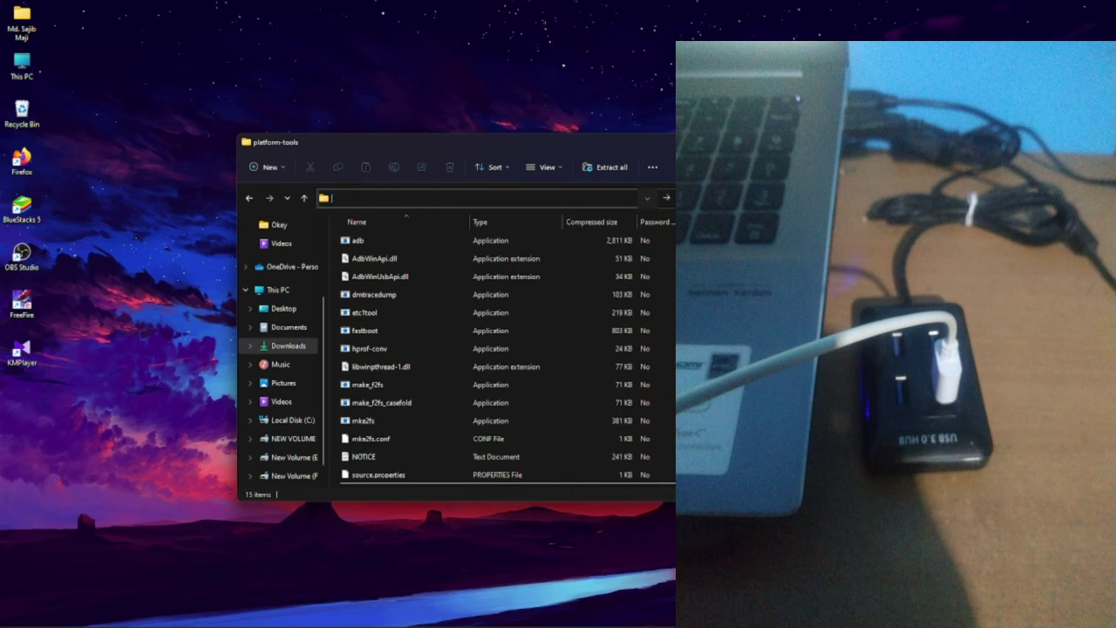
type("cmd")
key("Return")
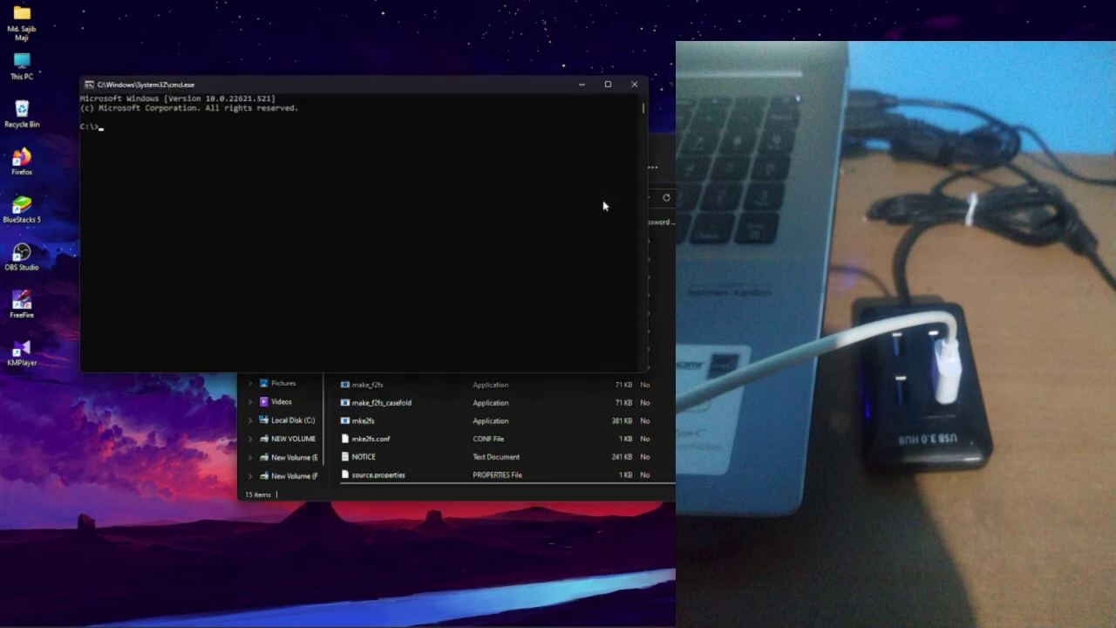
type("fastboot devices")
key("Return")
left_click(634, 83)
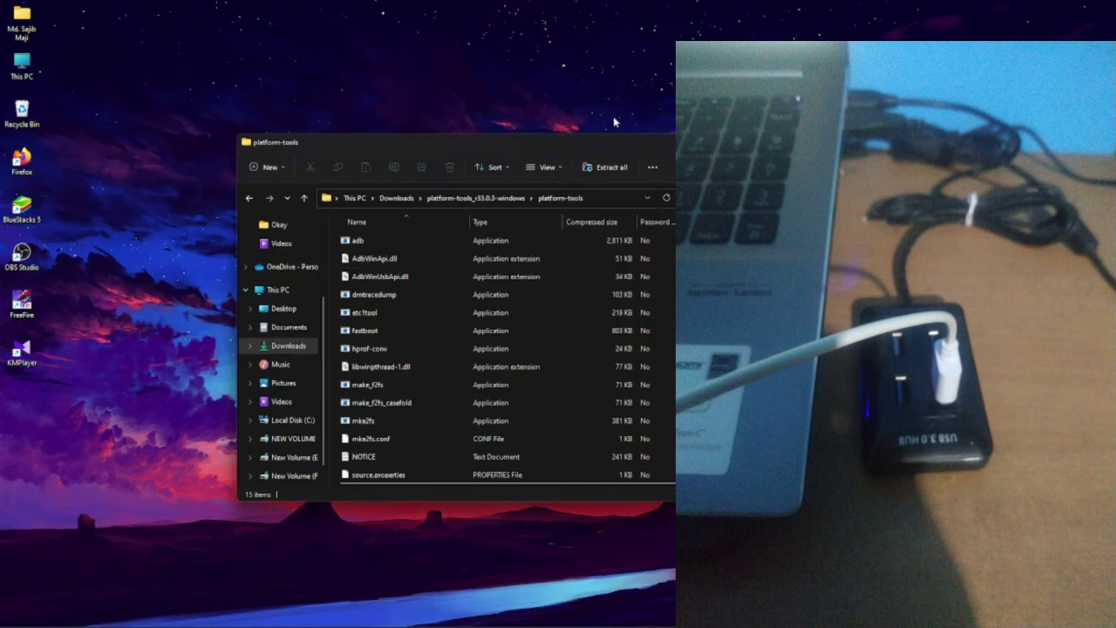
Launch another Command Prompt from platform-tools with cmd, recheck with fastboot devices, examine the enlarged output, and close the window.
left_click(620, 197)
key("BackSpace")
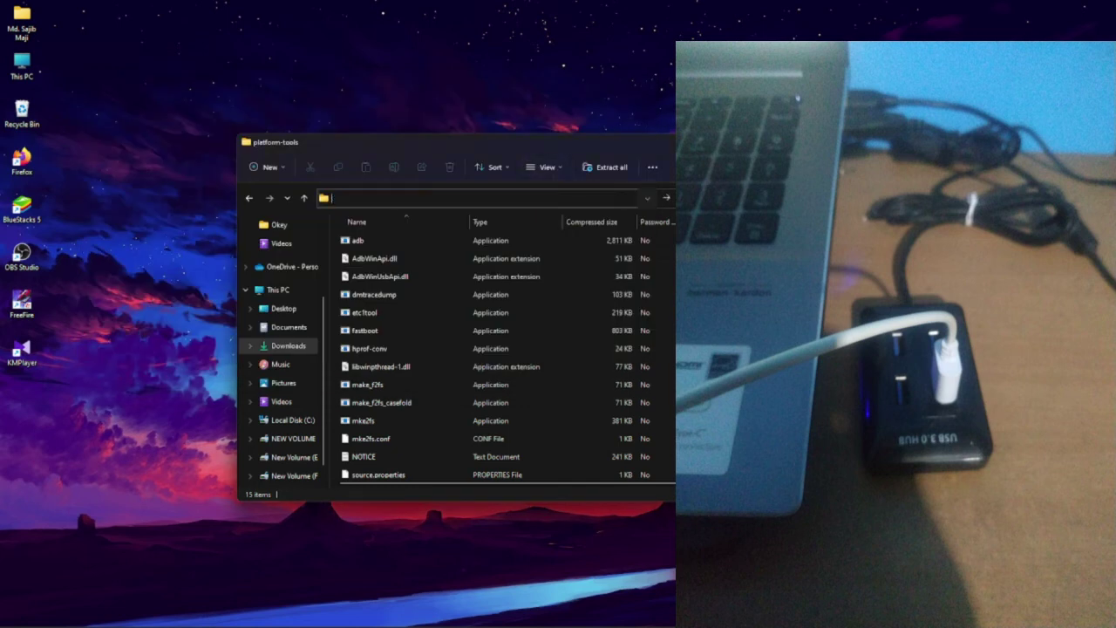
type("cmd")
key("Return")
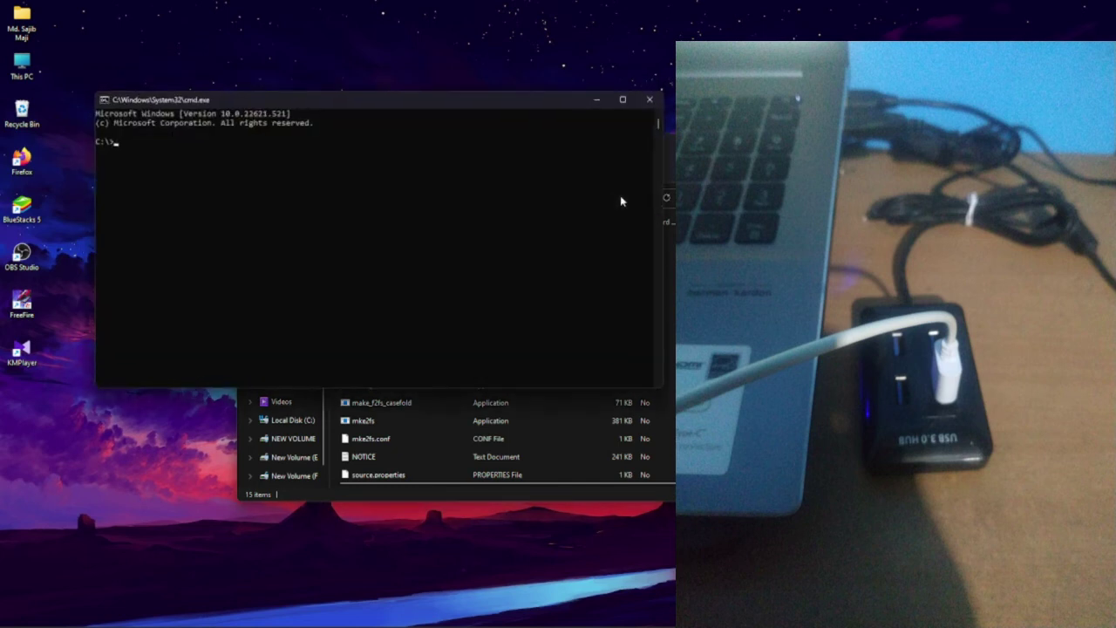
type("fastboot devices")
key("Return")
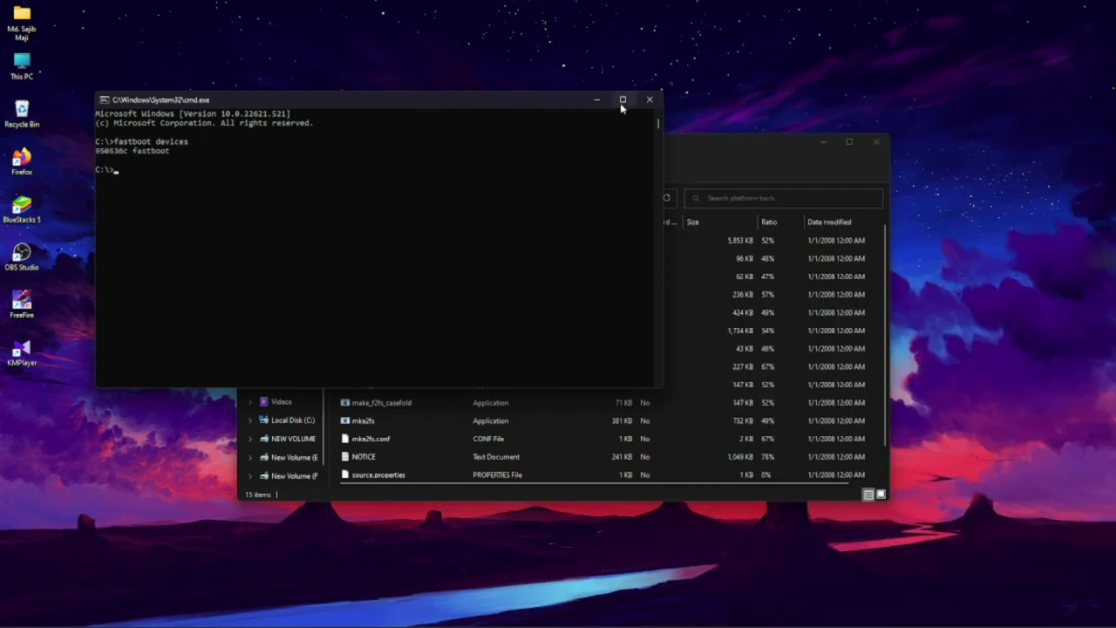
left_click(622, 100)
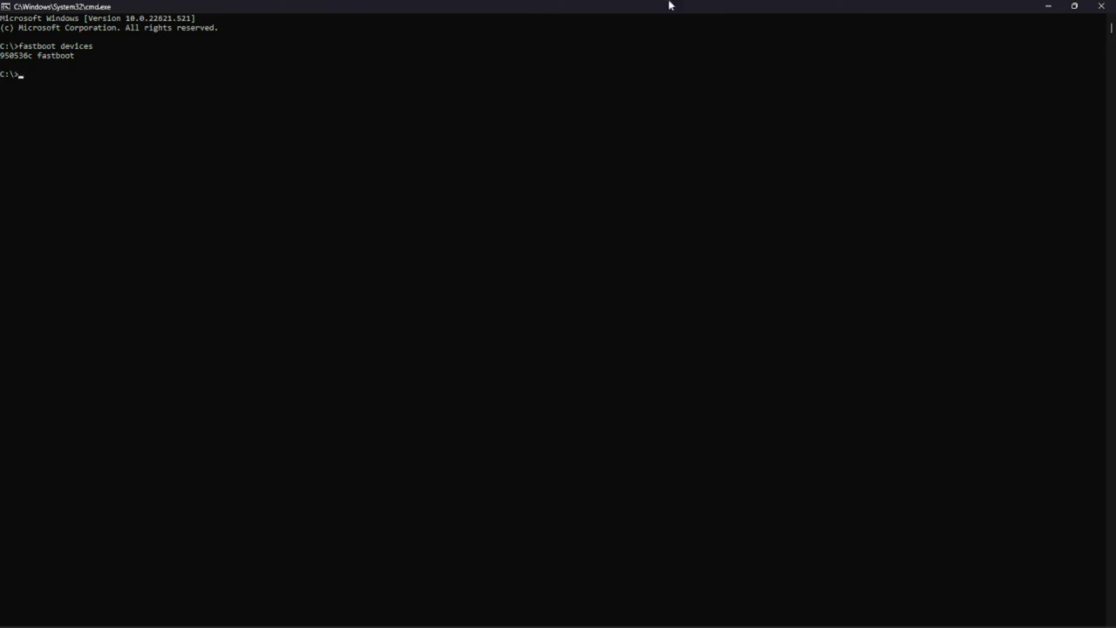
left_click(1075, 7)
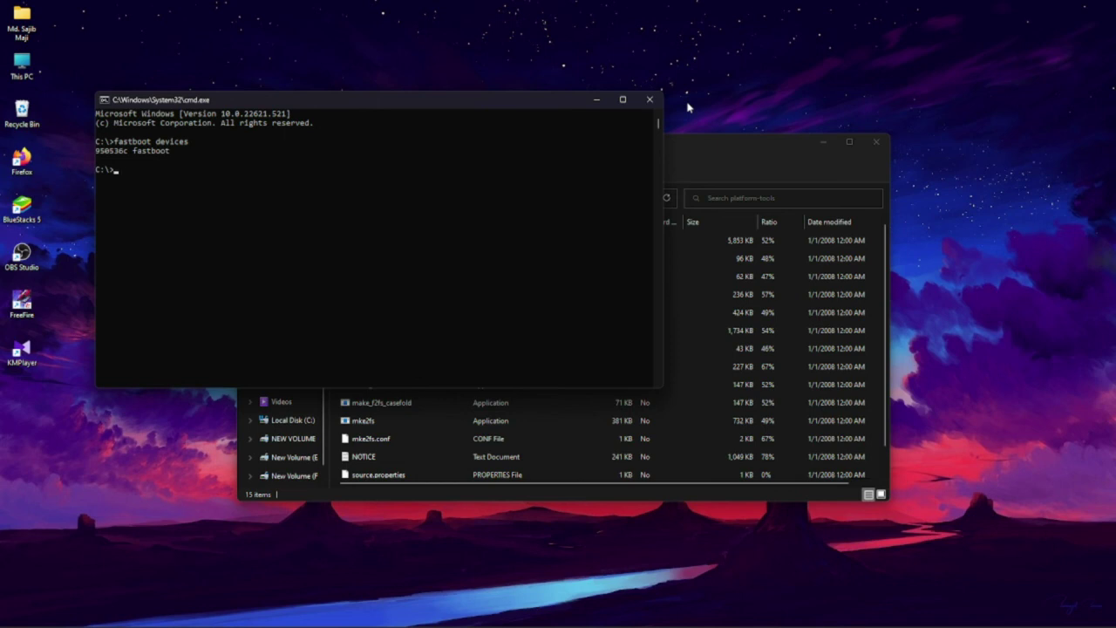
left_click(650, 99)
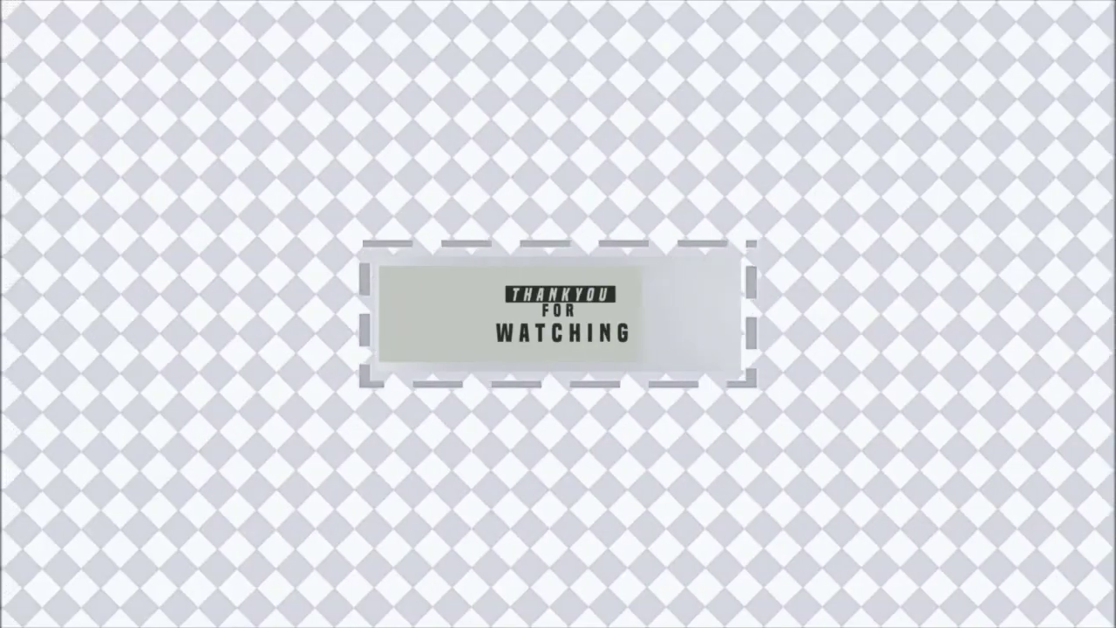